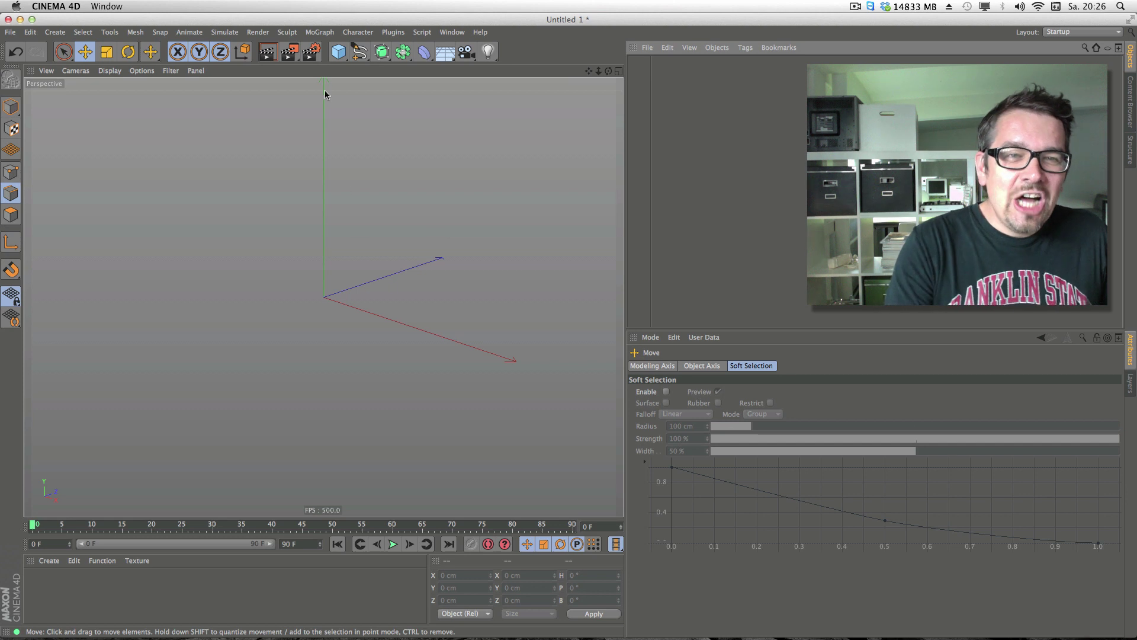
Step: Add a cube and convert it to an editable polygon object
click(338, 52)
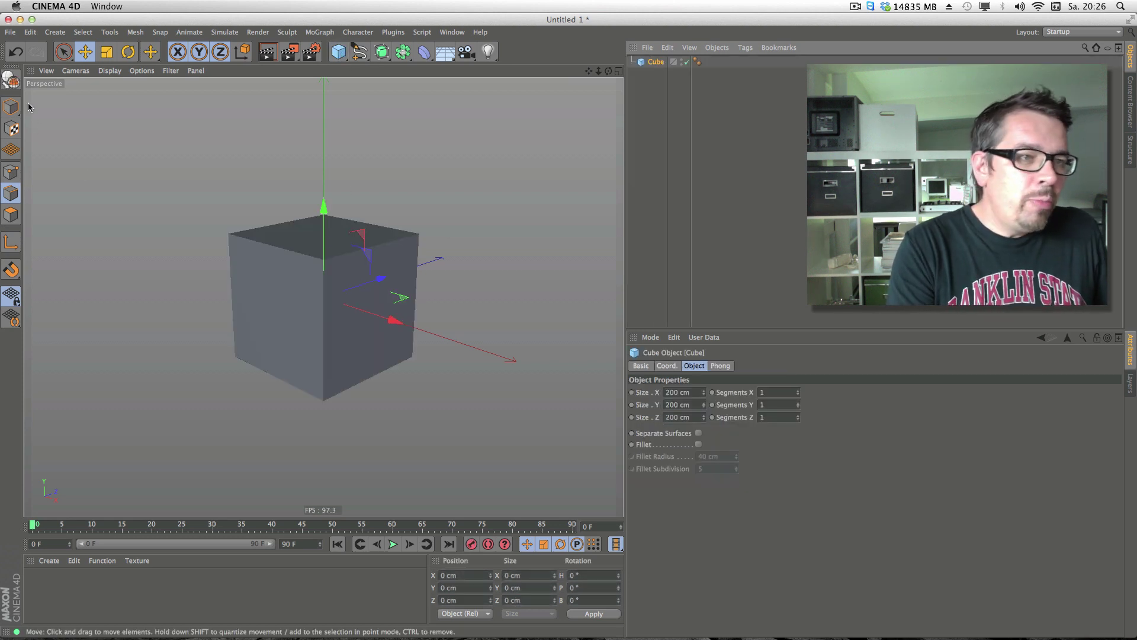
click(11, 79)
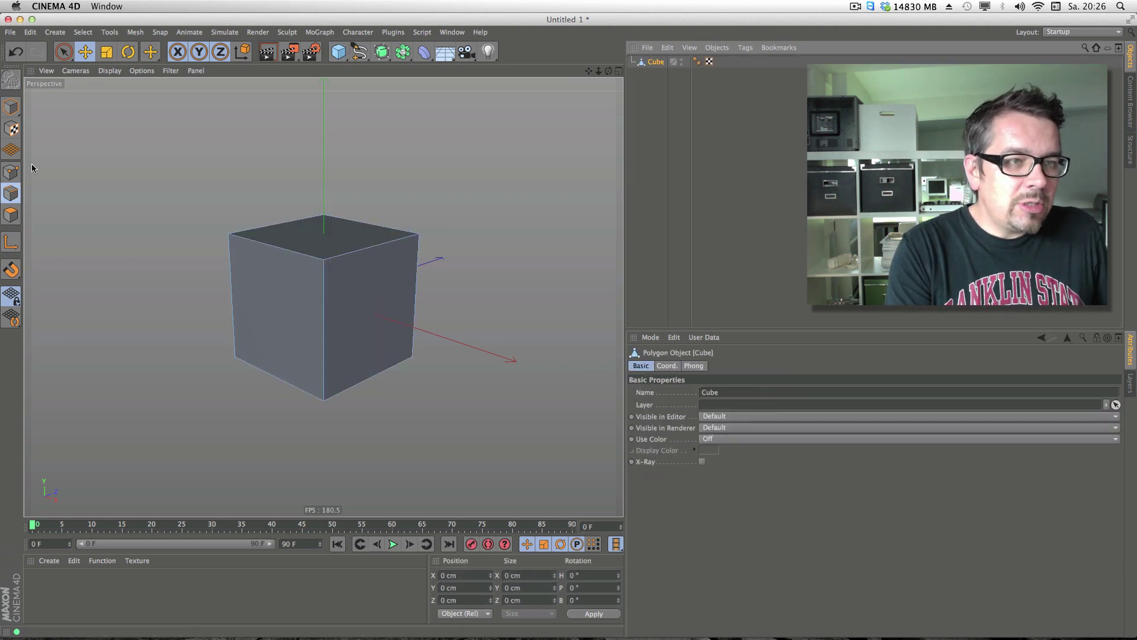
Step: Bevel the cube's right-hand front top edge with an offset of about 56 cm
click(64, 52)
click(408, 358)
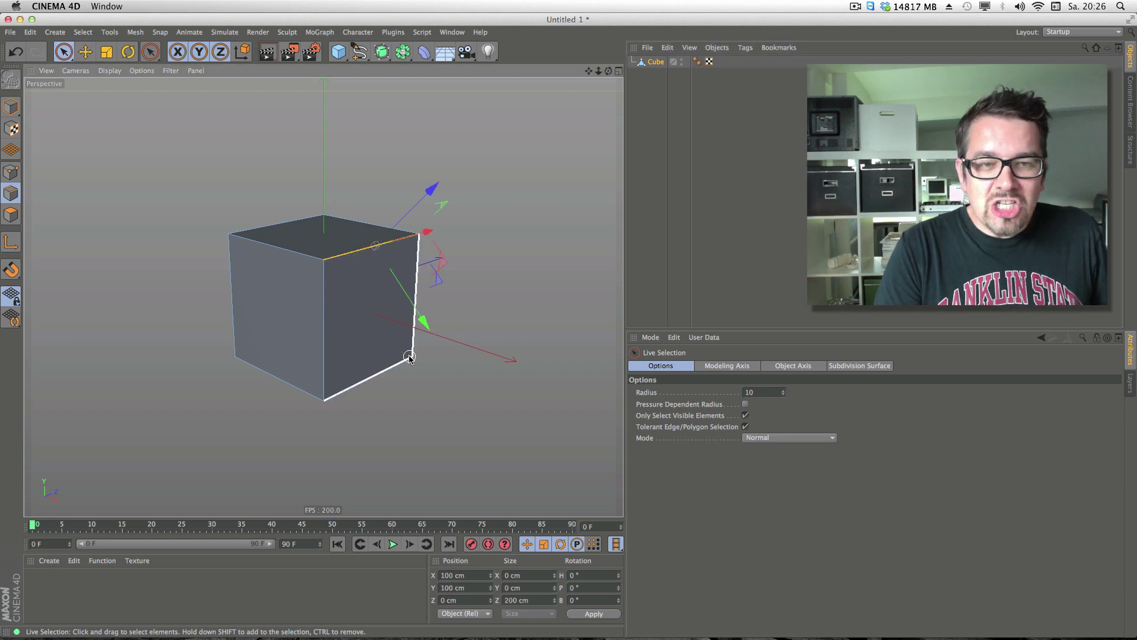
click(450, 290)
right_click(460, 250)
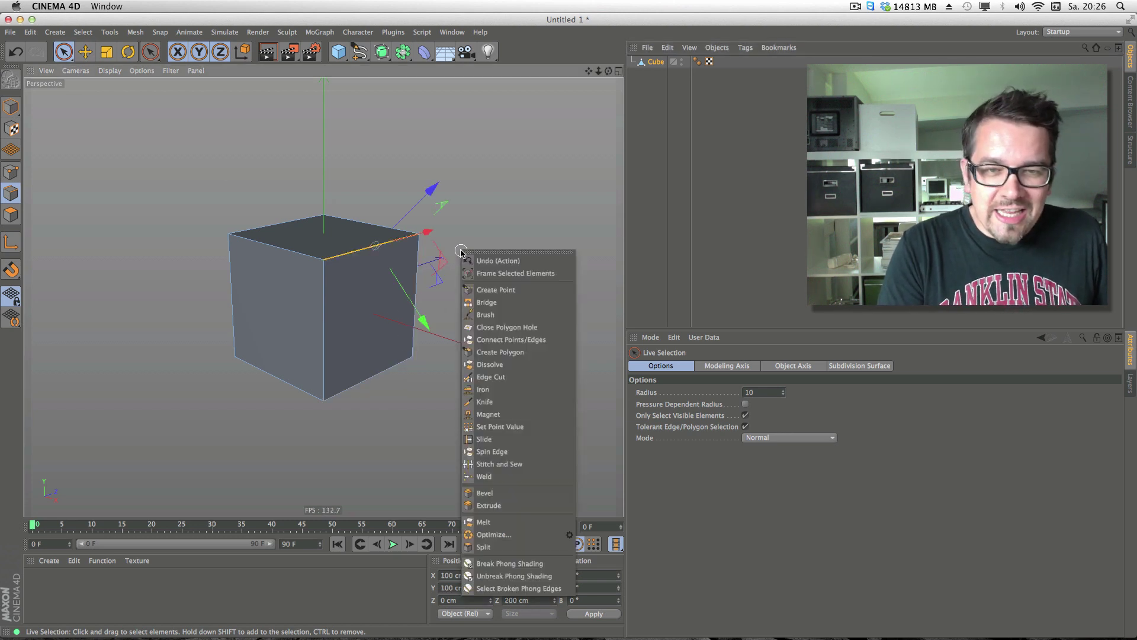
click(512, 496)
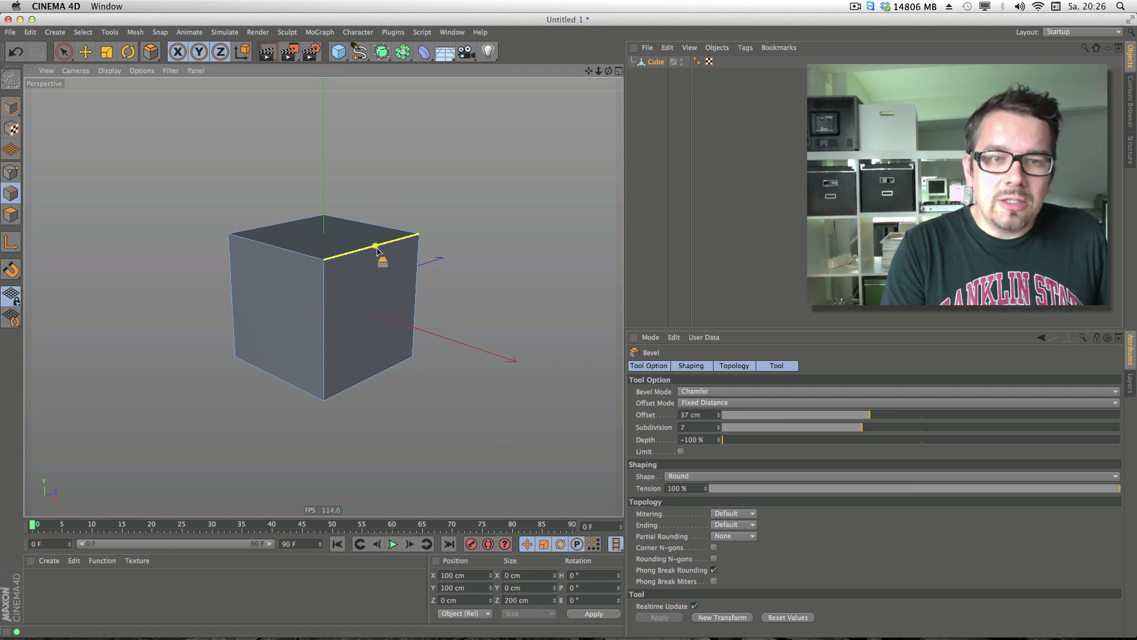
drag(377, 250, 388, 280)
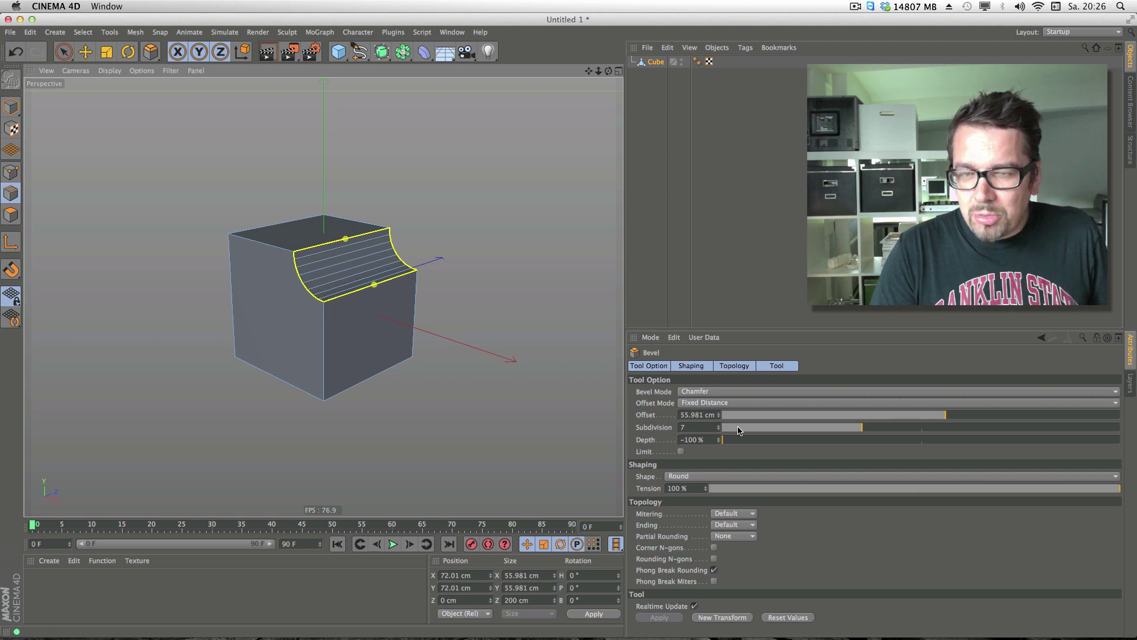
Step: Set the edge bevel's subdivision to 2, its offset to 43 cm and its depth to 100 %
drag(851, 432, 760, 436)
mouse_move(880, 414)
mouse_down()
mouse_move(918, 417)
mouse_move(726, 418)
mouse_move(879, 423)
mouse_up()
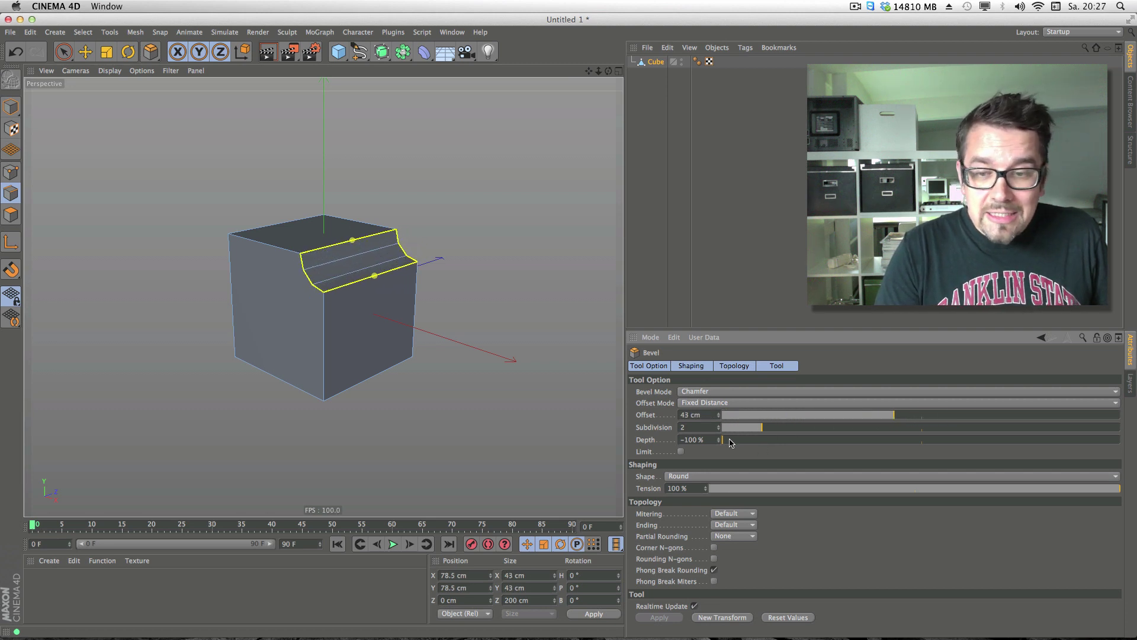
drag(731, 442, 1136, 425)
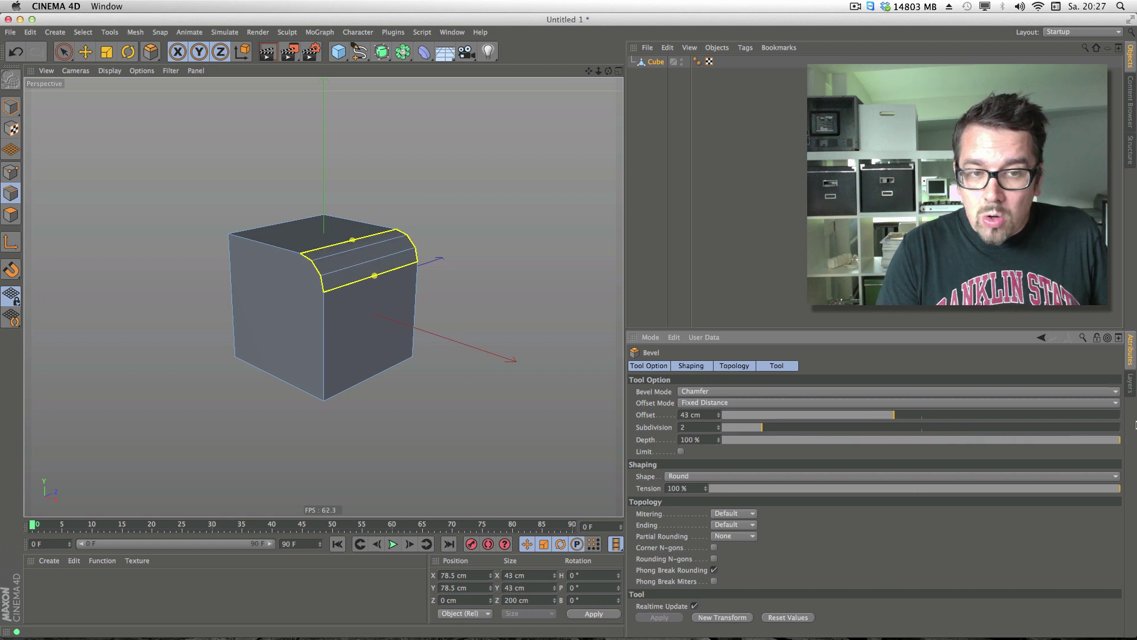
Step: Try the edge bevel with 8 subdivisions and a depth of about 122 %, and undo the bevel
drag(778, 429, 882, 428)
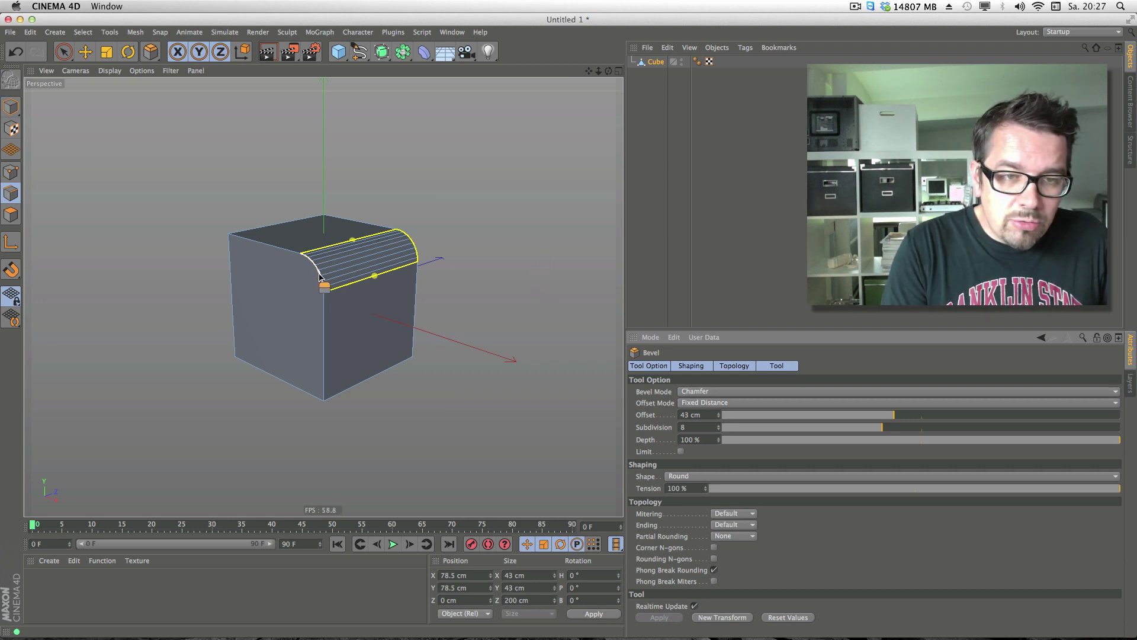
mouse_move(318, 274)
mouse_down()
mouse_move(254, 323)
mouse_move(321, 271)
mouse_move(374, 261)
mouse_move(294, 291)
mouse_move(254, 351)
mouse_move(333, 284)
mouse_move(281, 311)
mouse_move(332, 261)
mouse_move(323, 278)
mouse_up()
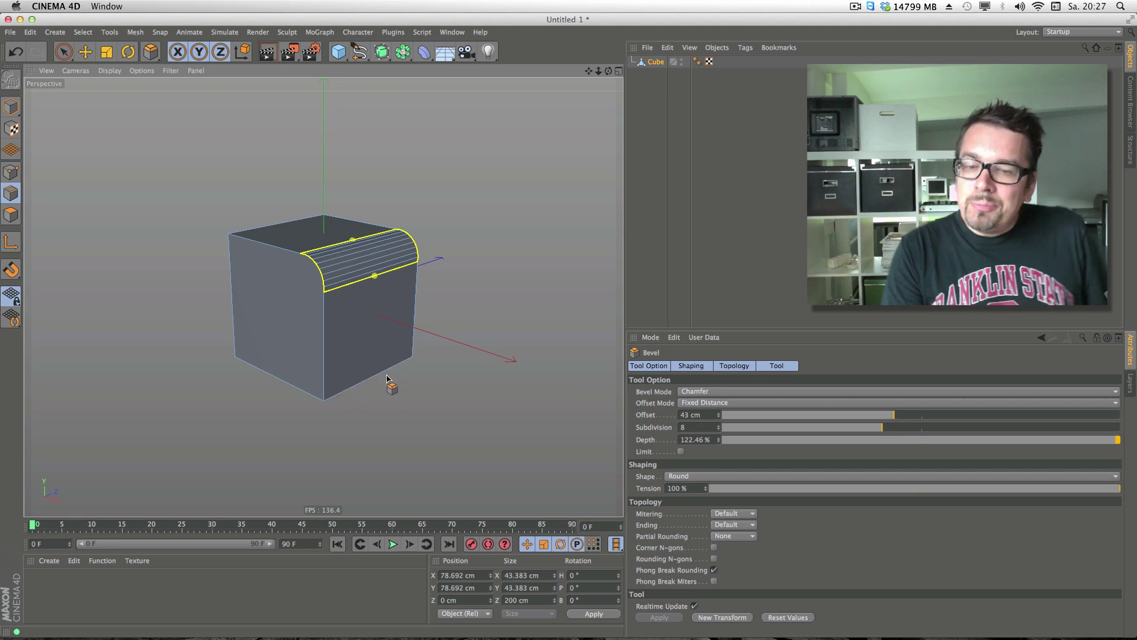
click(16, 52)
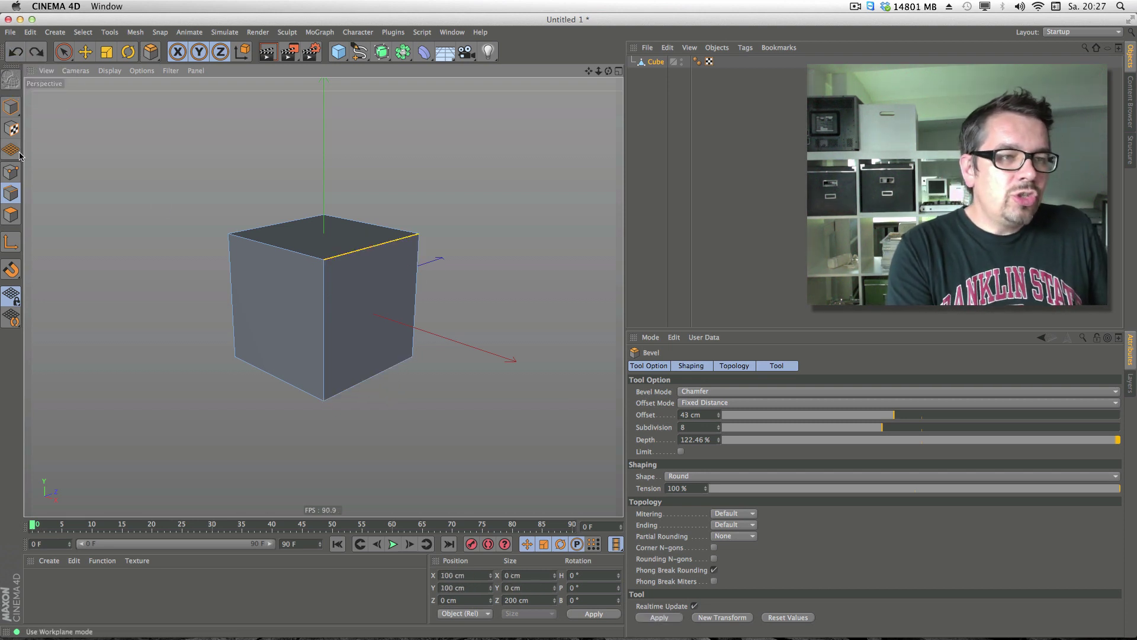
Step: Bevel the cube's front top corner point with an offset of about 169 cm
click(12, 173)
click(64, 51)
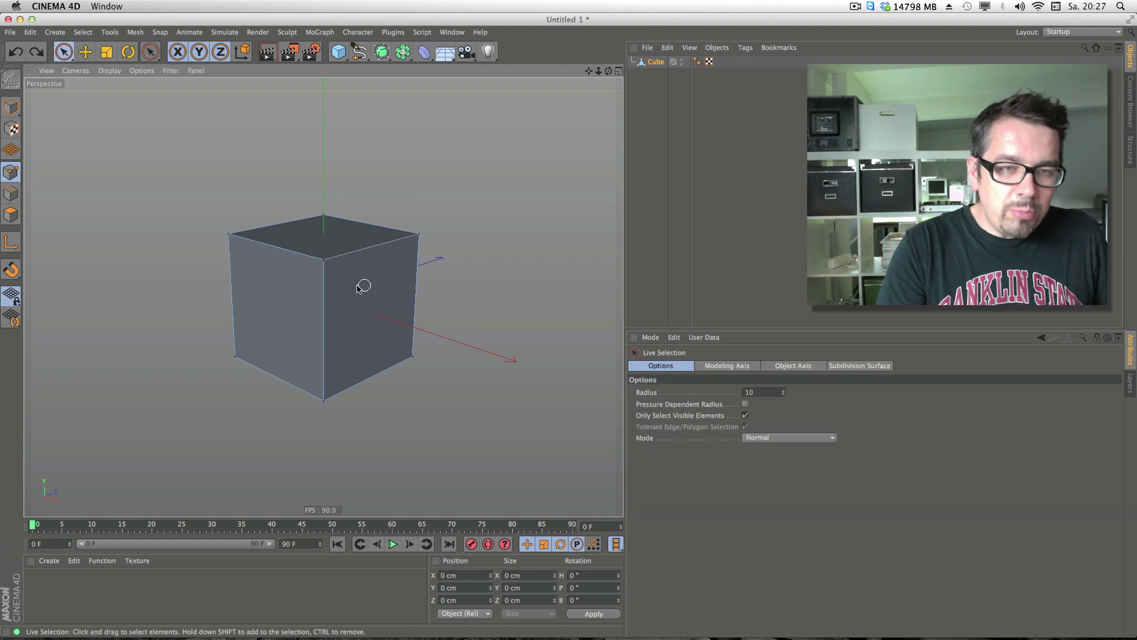
click(324, 259)
drag(608, 71, 580, 78)
right_click(440, 254)
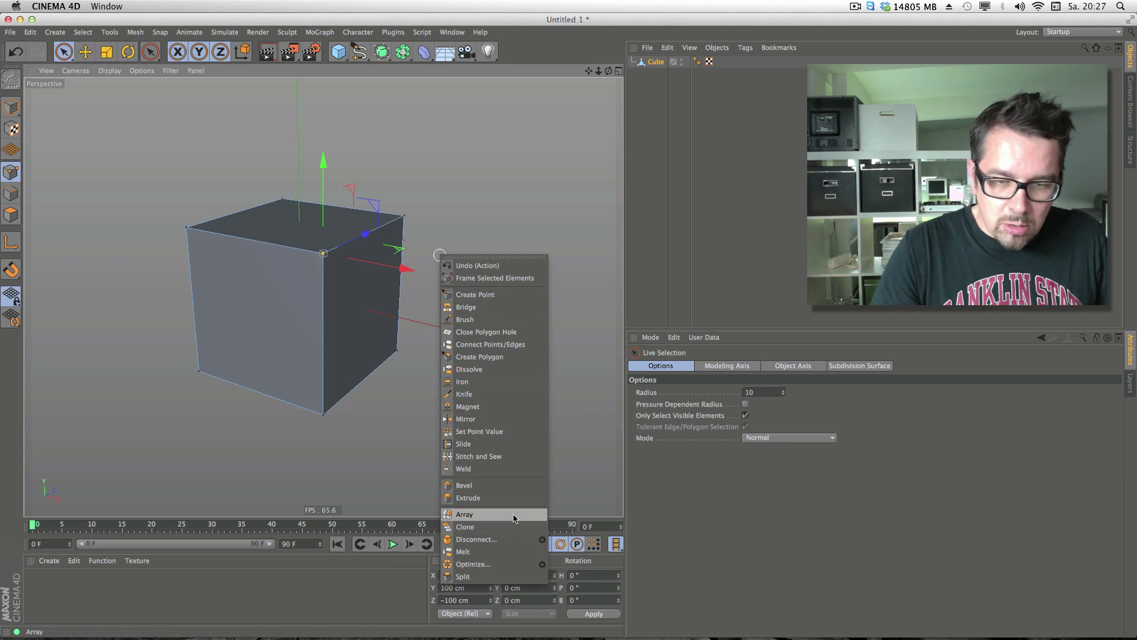
click(497, 485)
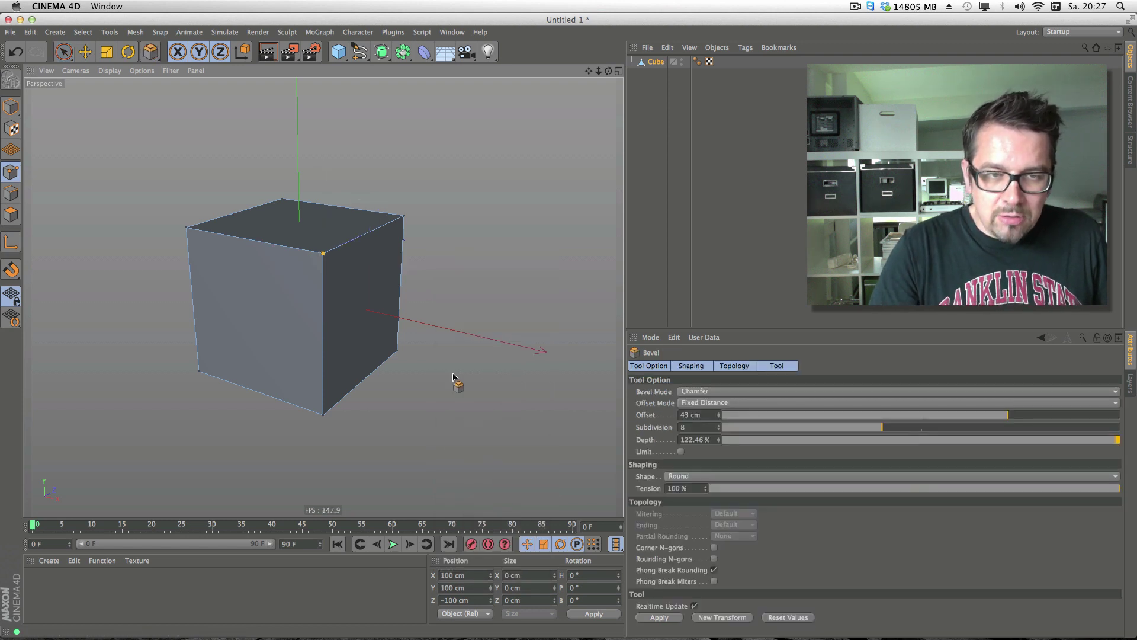
drag(338, 276, 436, 279)
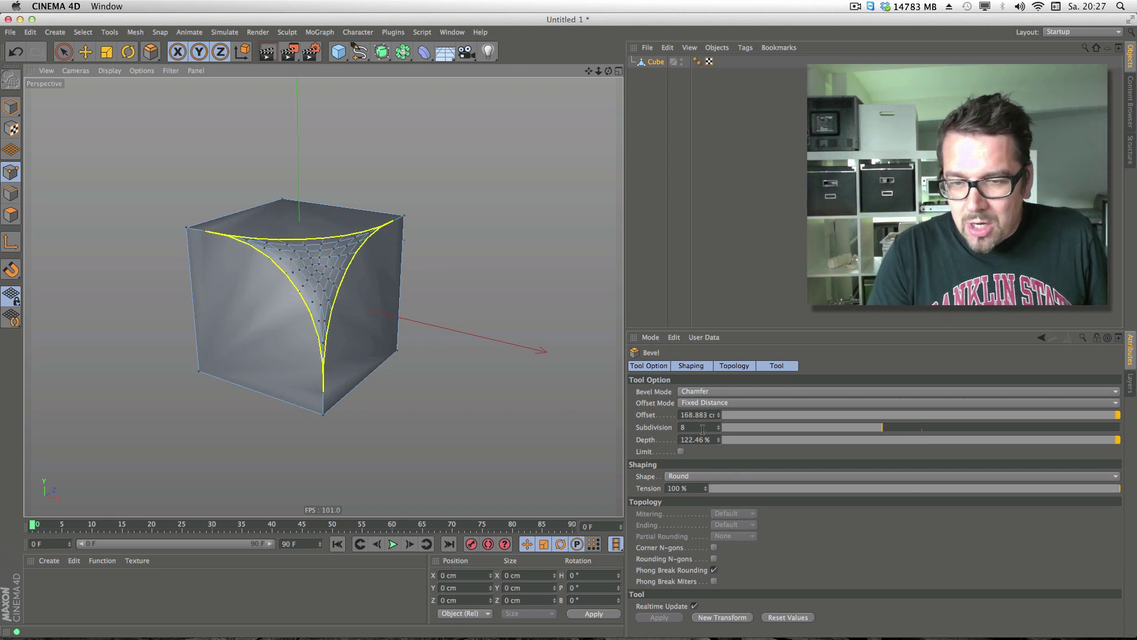
Step: Set the corner bevel's subdivision to 5 and its depth to -100 %
drag(876, 431, 828, 436)
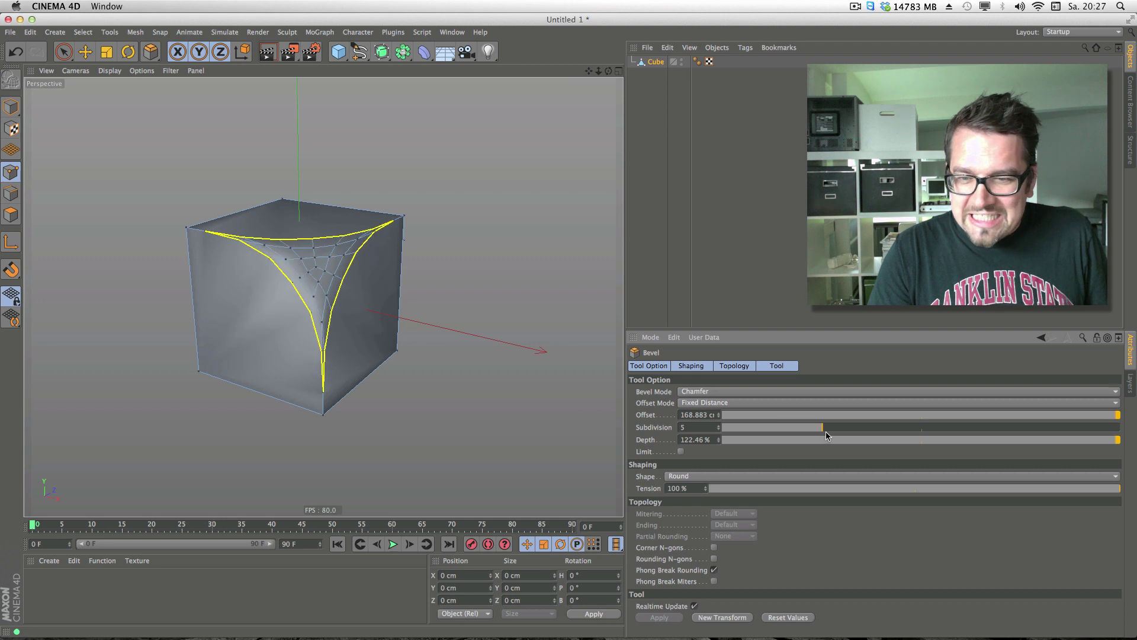
drag(1098, 452, 681, 416)
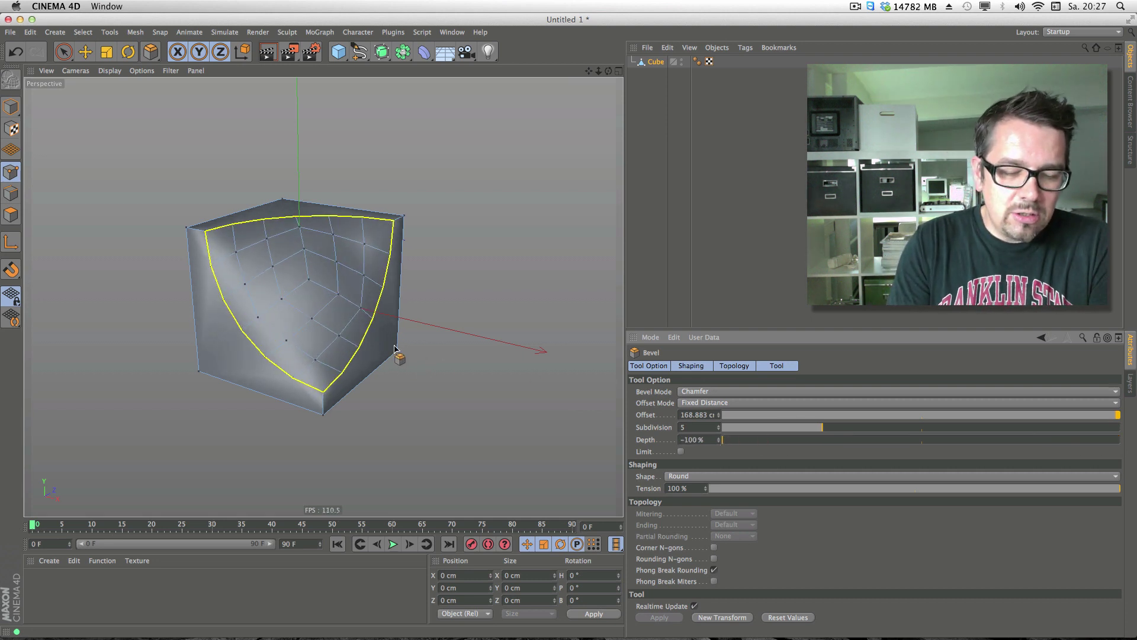
alt+drag(350, 354, 389, 314)
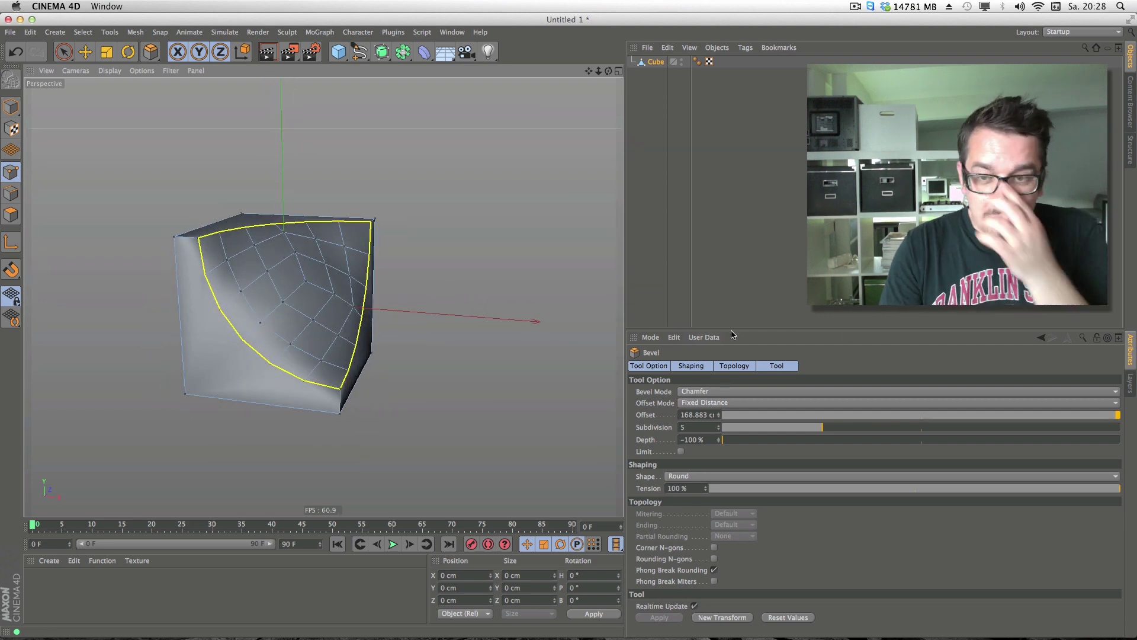
Step: Change the bevel shape to User and move the two middle curve points together to form a steep step near 0.5
drag(732, 330, 730, 225)
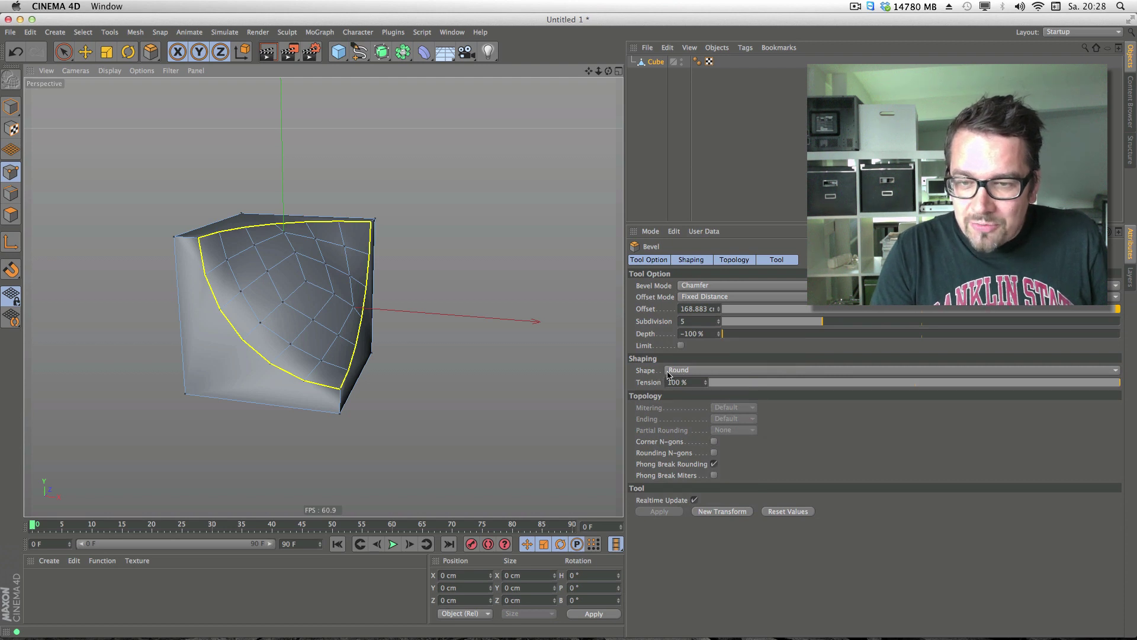
click(687, 373)
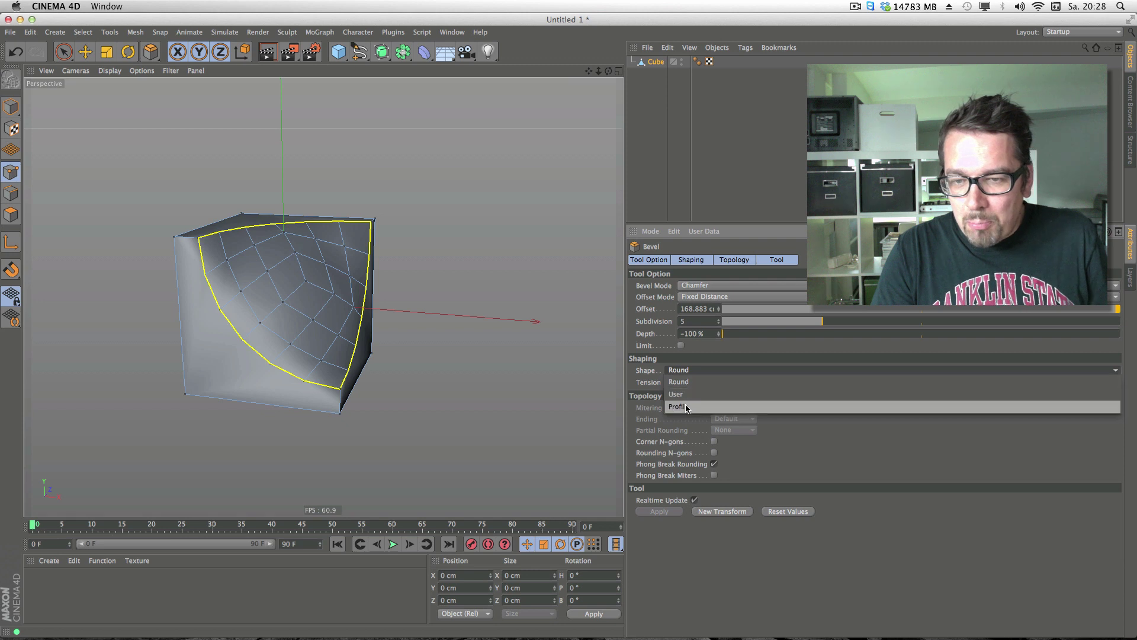
click(682, 394)
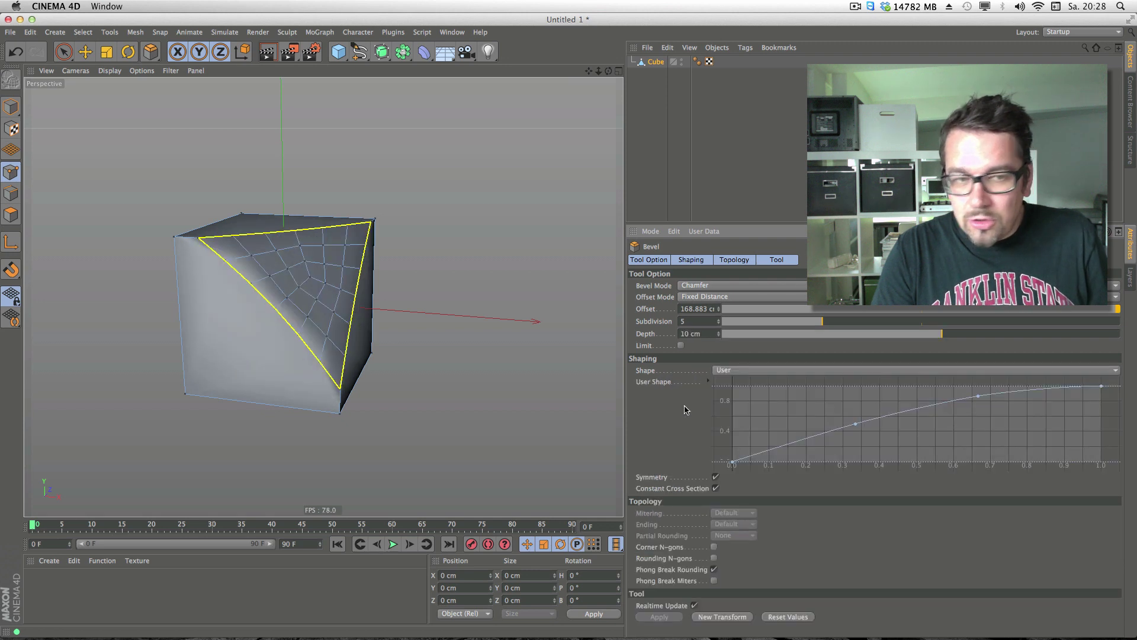
drag(855, 425, 910, 455)
drag(978, 396, 916, 396)
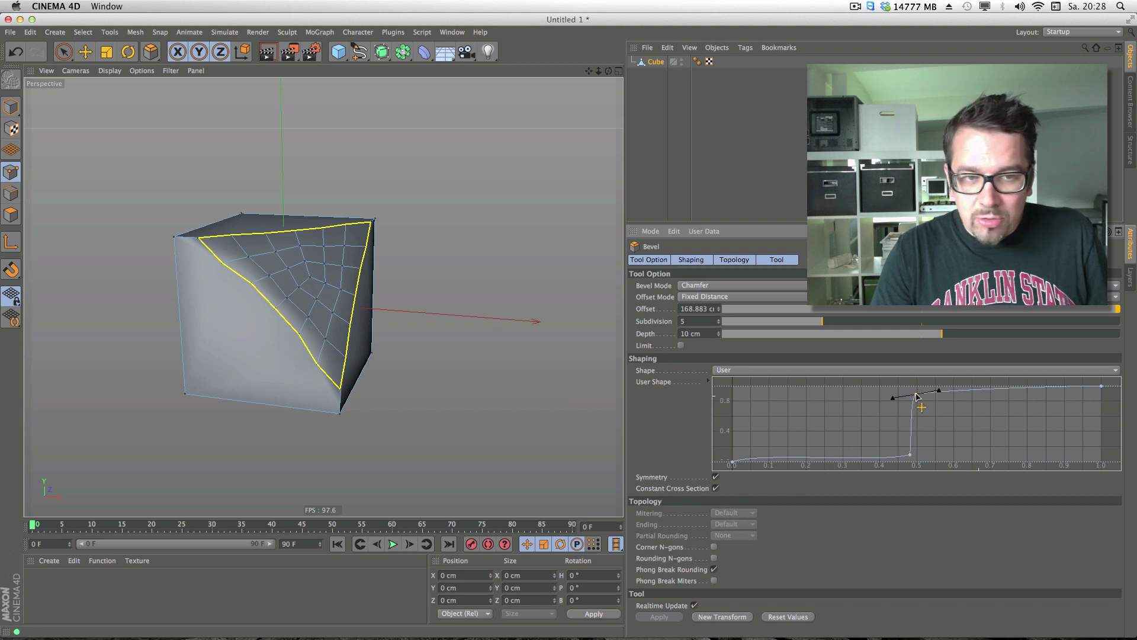
Step: Replace the beveled cube with a new cube and make it an editable polygon object
click(655, 62)
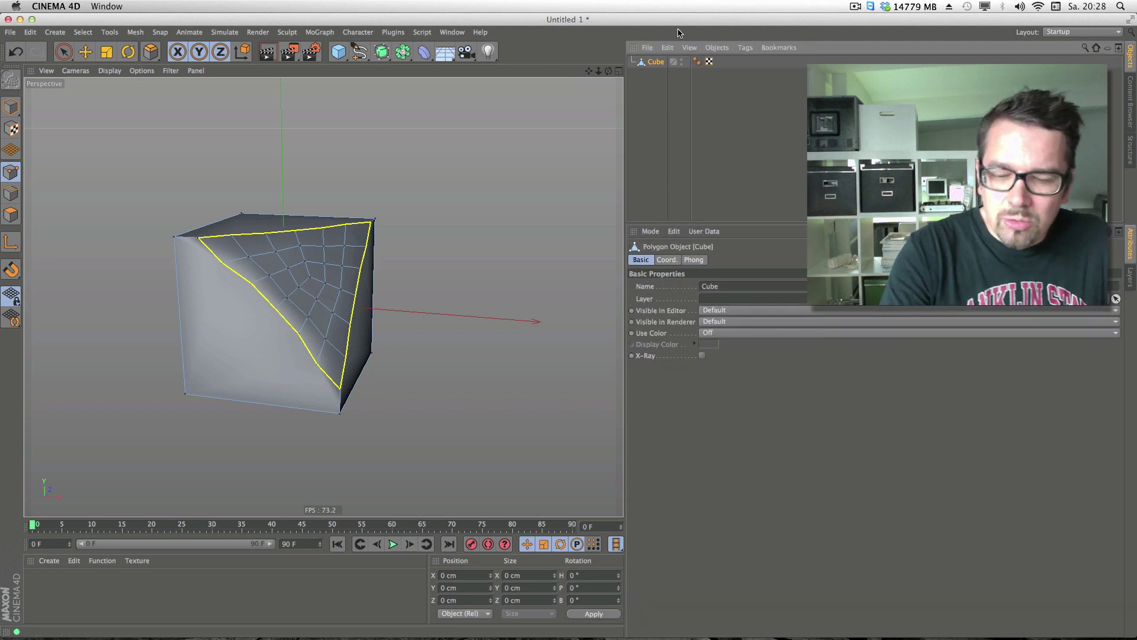
key(Delete)
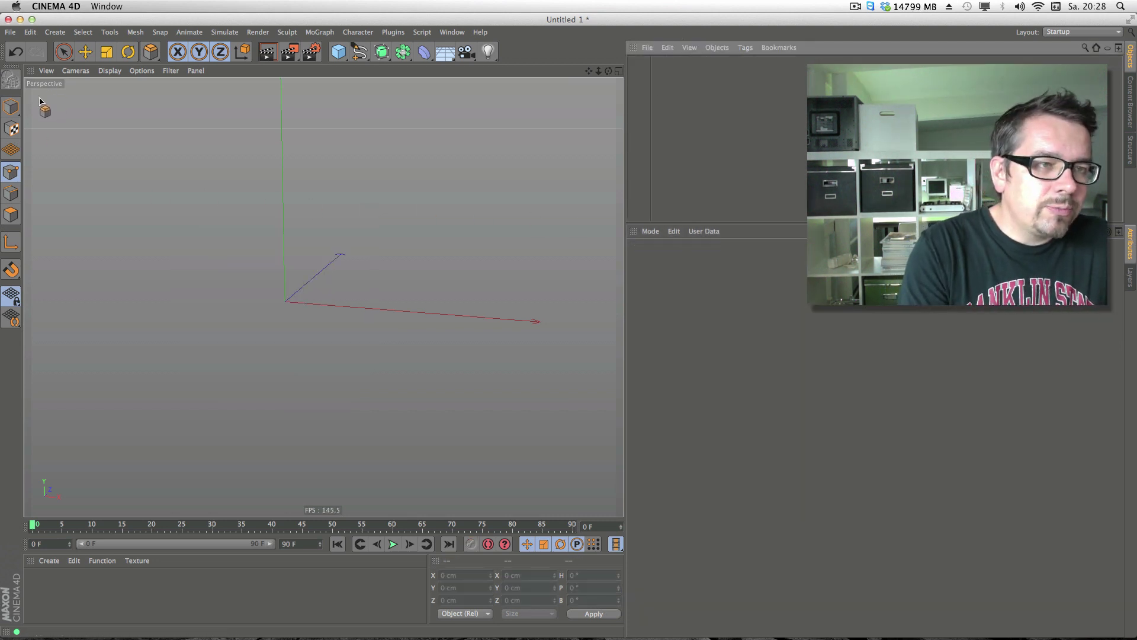
drag(11, 106, 51, 123)
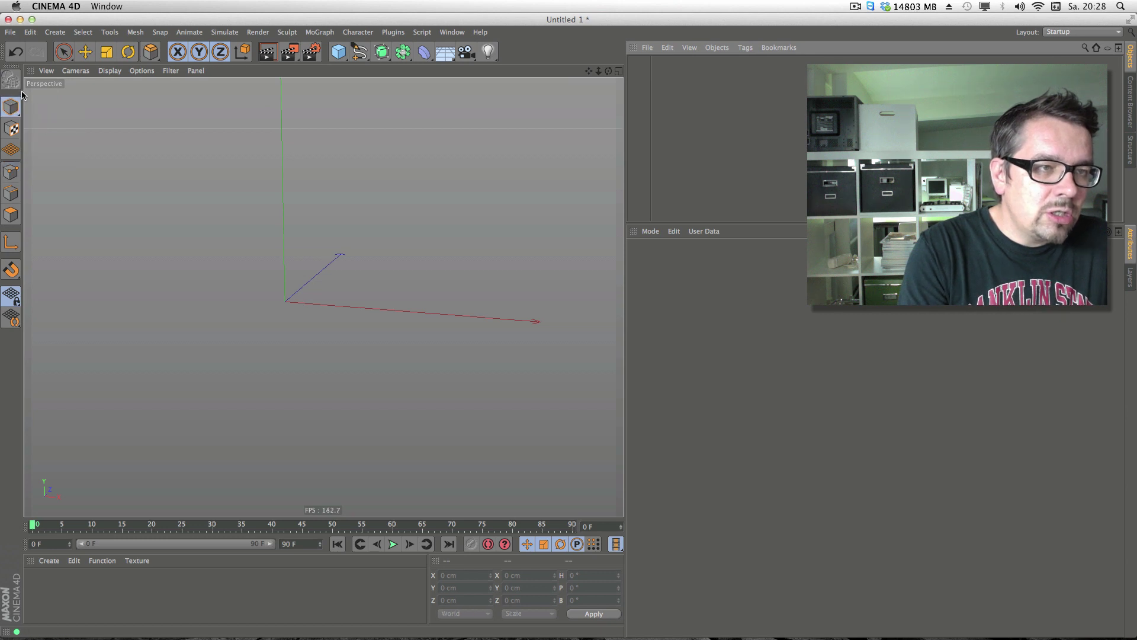
click(339, 52)
click(11, 79)
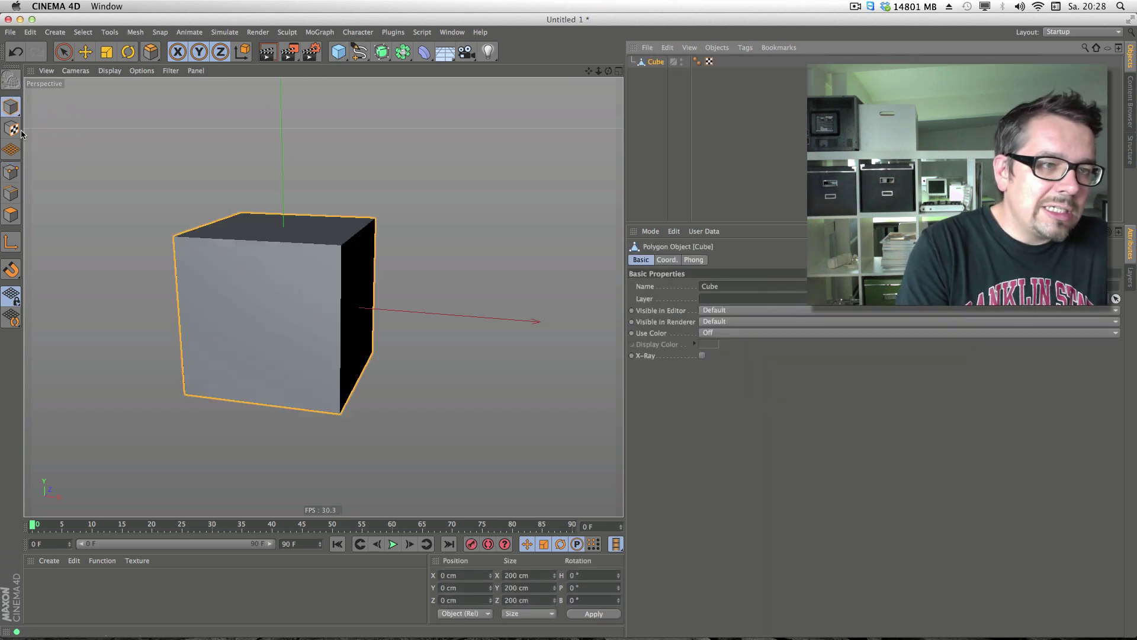
Step: Bevel the new cube's right-hand front top edge using the User shape with an offset of about 45 cm
click(11, 193)
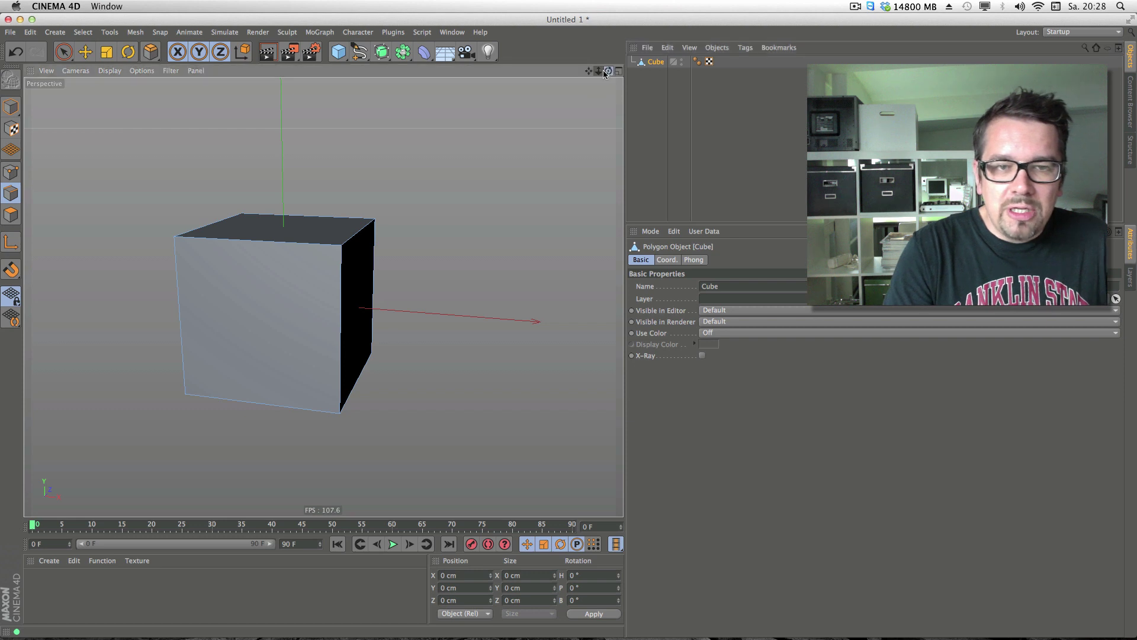
drag(608, 71, 602, 70)
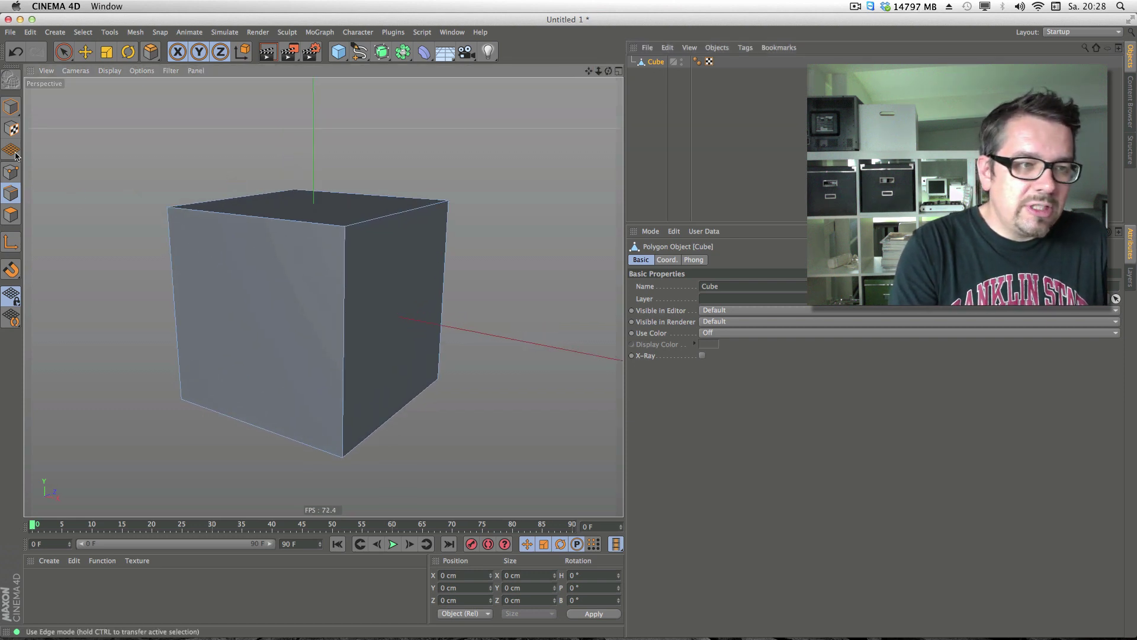
click(62, 50)
click(393, 214)
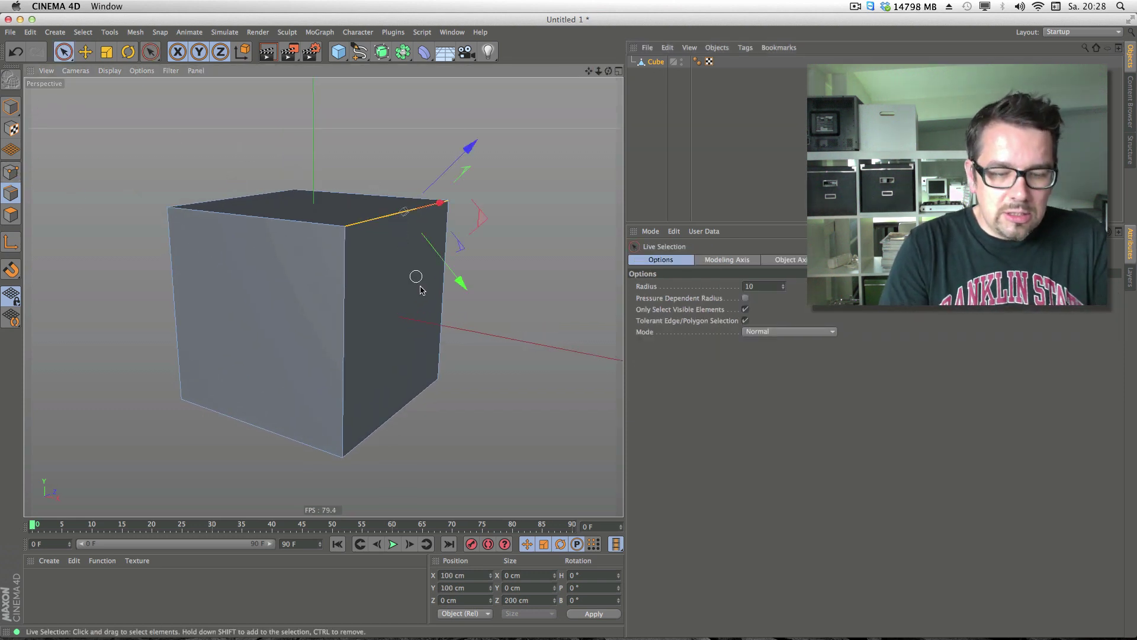
alt+drag(407, 310, 394, 371)
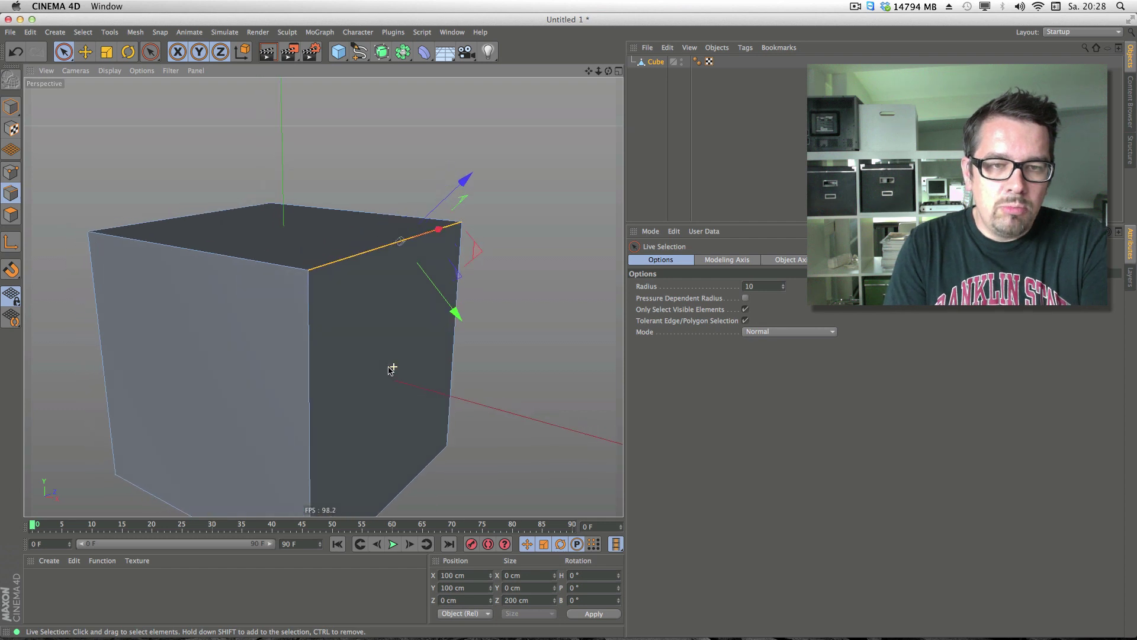
right_click(513, 287)
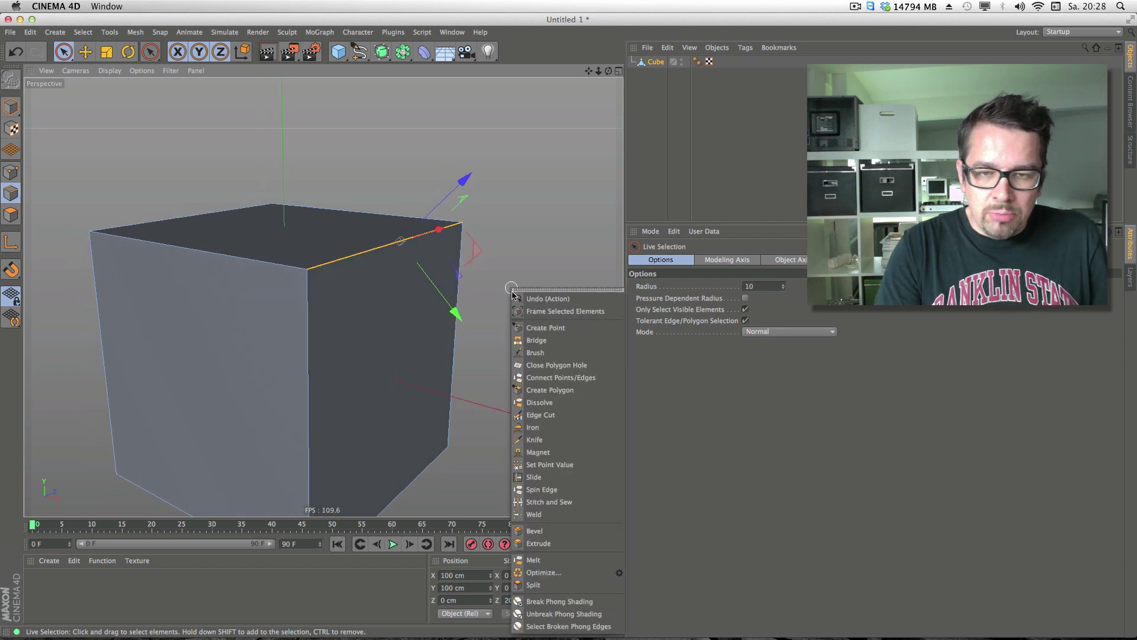
click(584, 529)
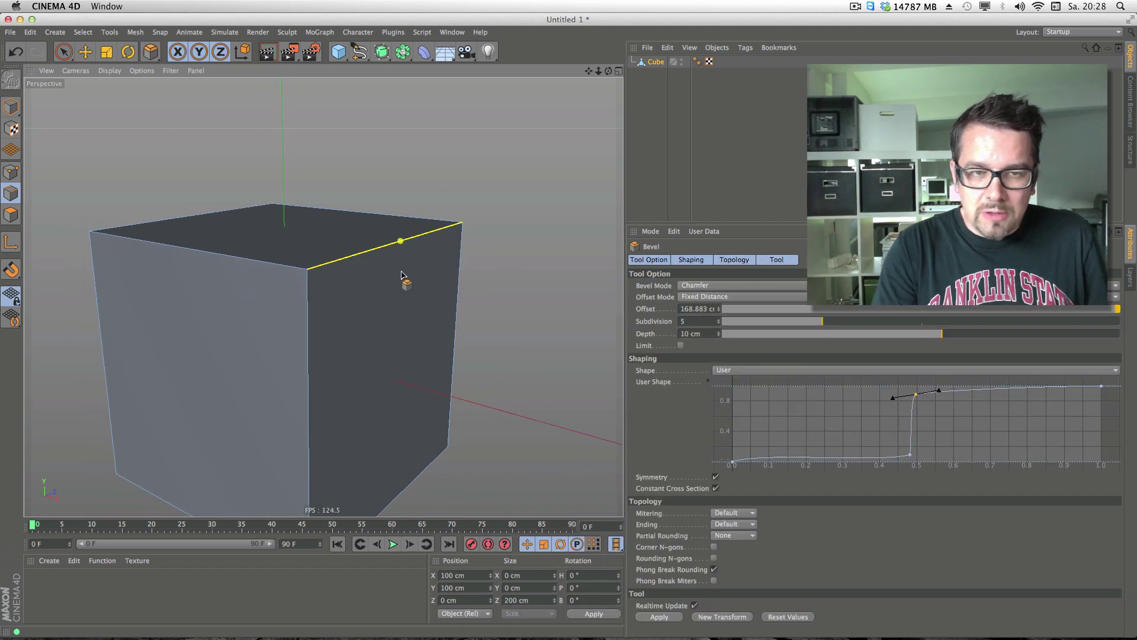
drag(401, 247, 413, 340)
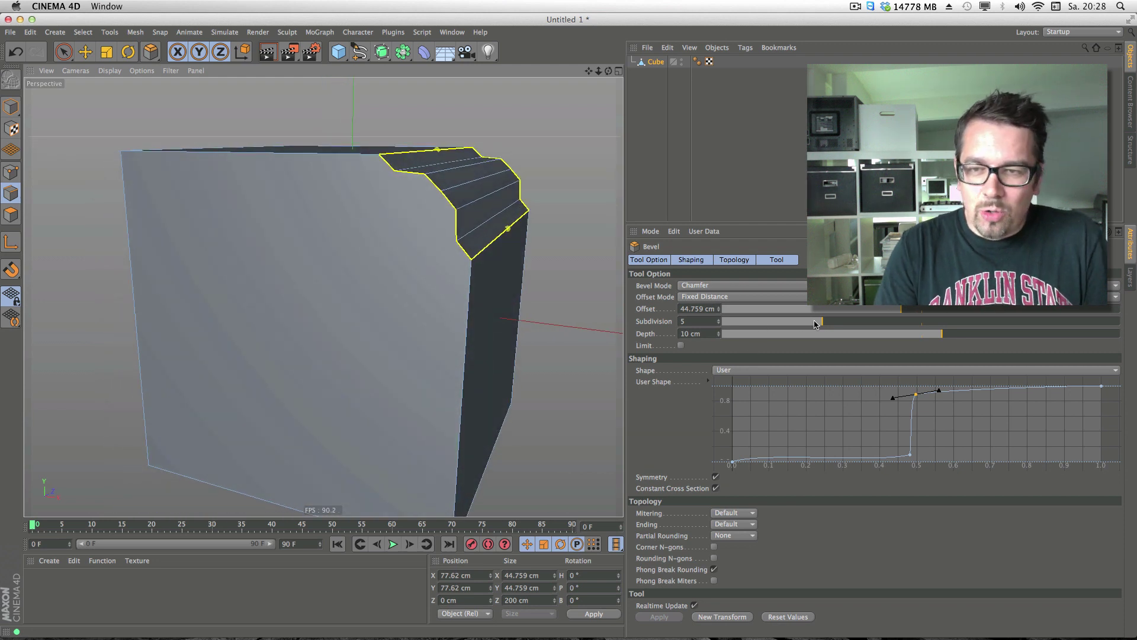
Step: Set the bevel's subdivision to 10 and move the User curve's middle points to about 0.53 and 0.61 horizontally for a softer step
drag(815, 323, 922, 324)
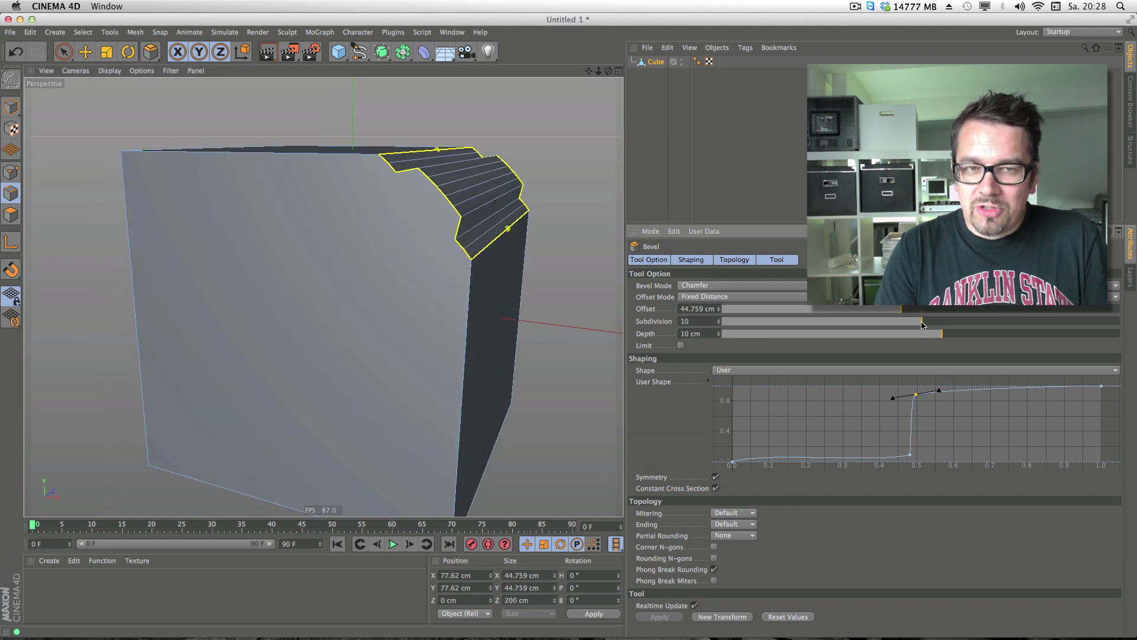
mouse_move(919, 403)
mouse_down()
mouse_move(895, 398)
mouse_move(944, 414)
mouse_move(990, 450)
mouse_move(935, 406)
mouse_up()
drag(889, 385, 957, 398)
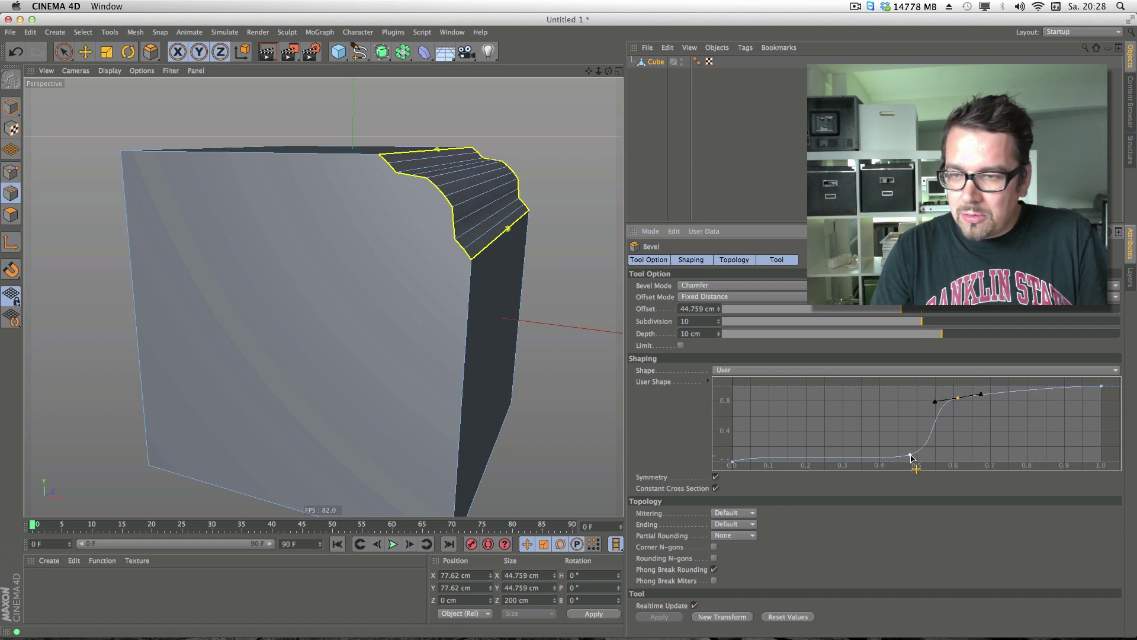
mouse_move(911, 456)
mouse_down()
mouse_move(836, 403)
mouse_move(791, 402)
mouse_move(783, 424)
mouse_move(801, 464)
mouse_move(861, 406)
mouse_move(927, 447)
mouse_up()
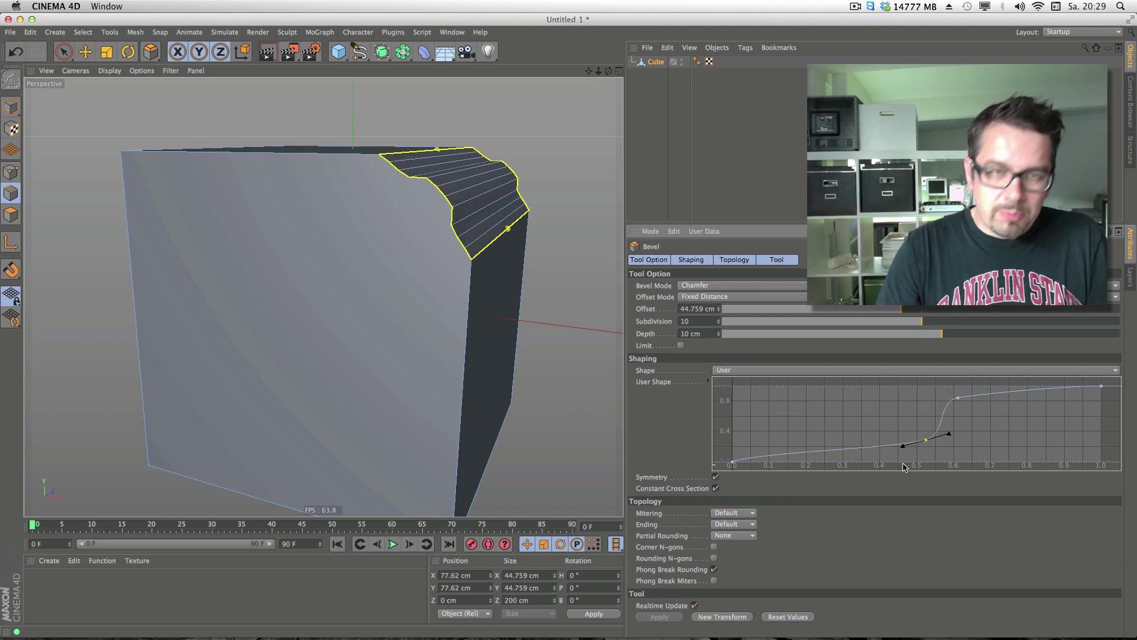
Step: Replace the beveled cube with a new cube, converted to an editable polygon object in edge mode
click(652, 62)
key(Delete)
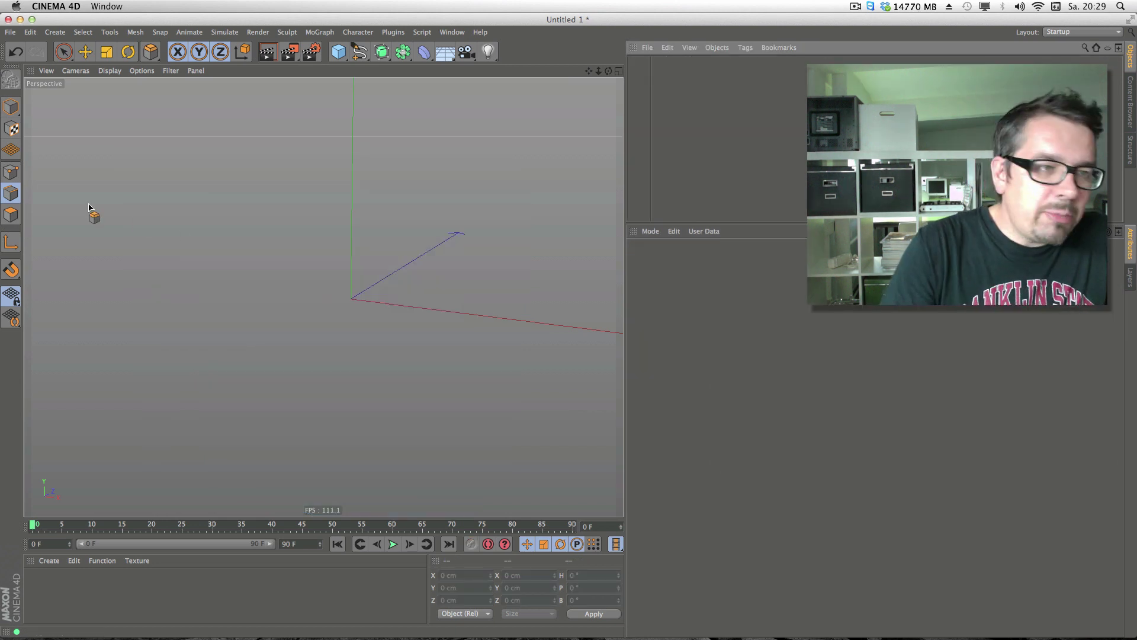
click(11, 108)
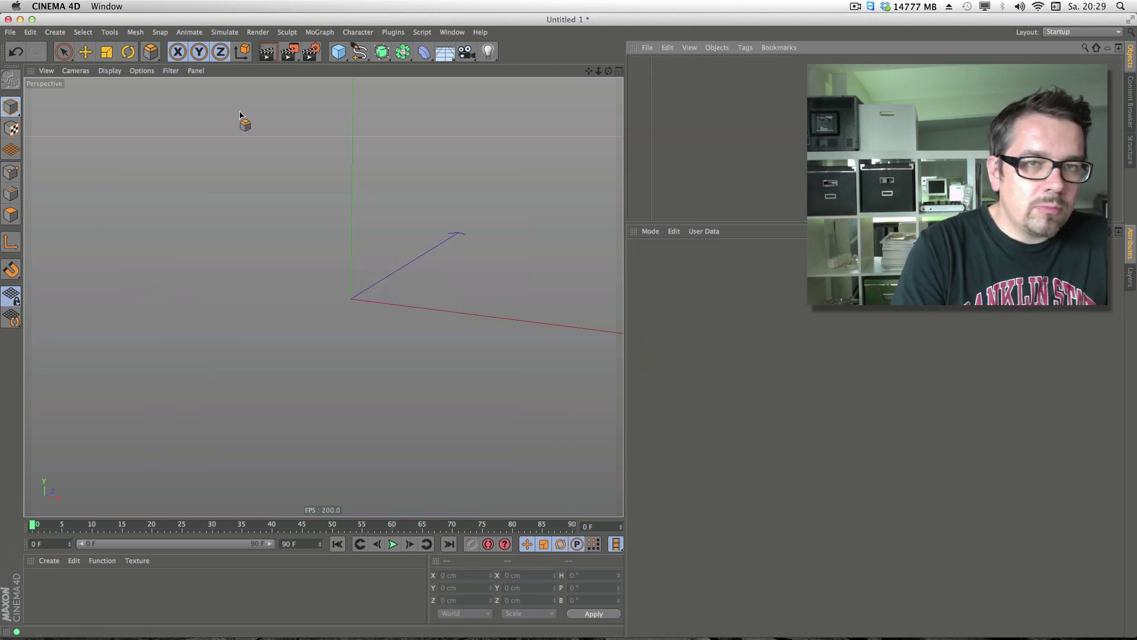
drag(338, 56, 452, 70)
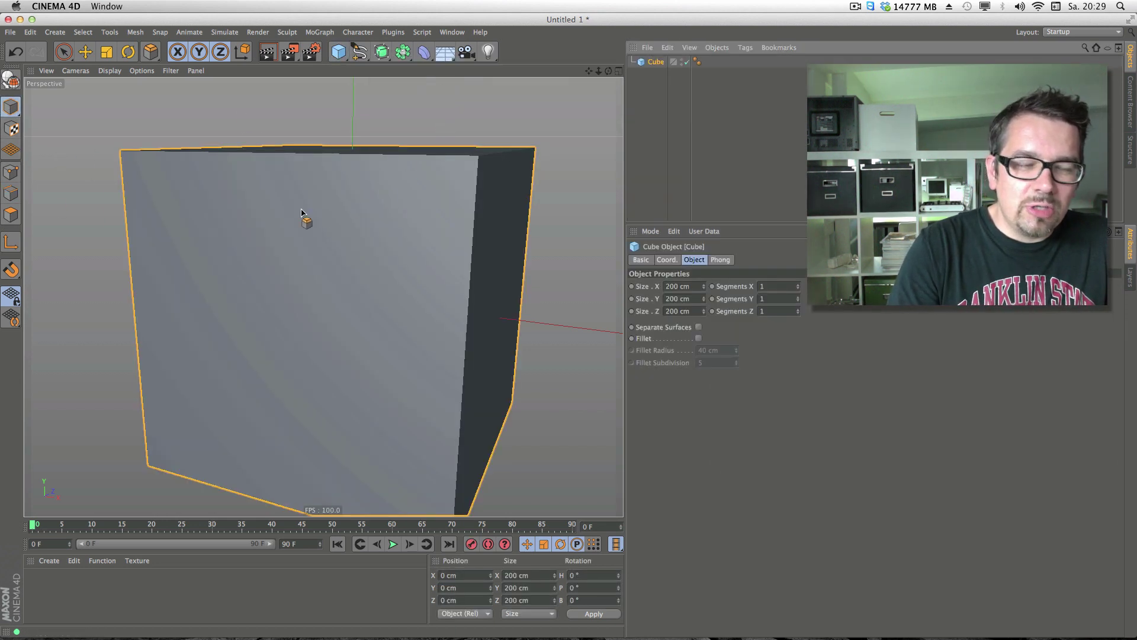
drag(599, 71, 601, 80)
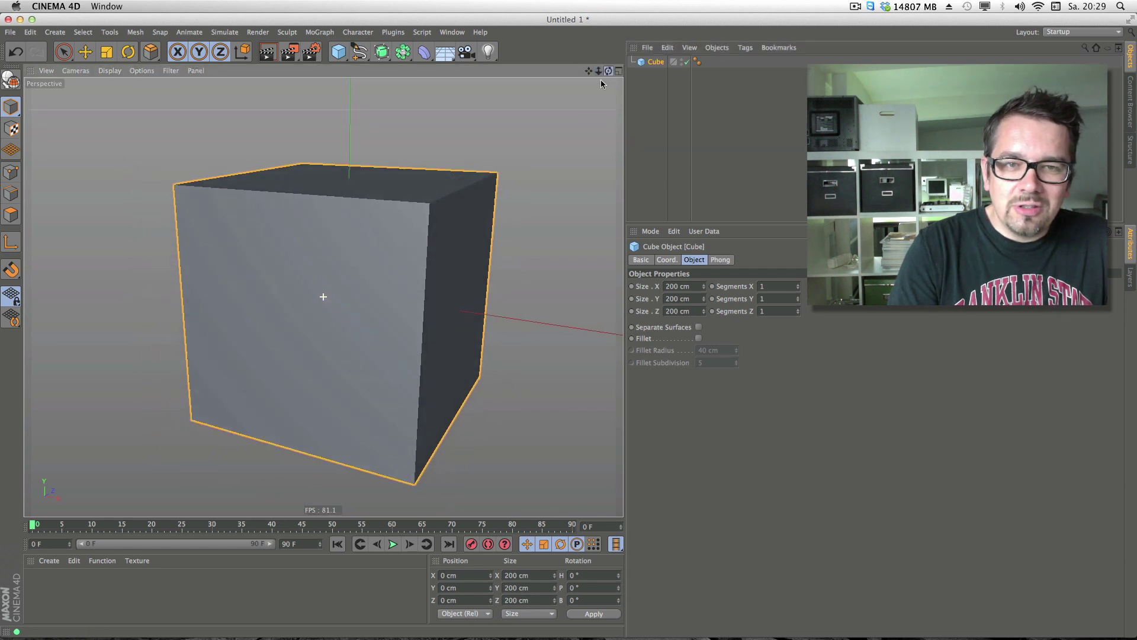
click(10, 77)
click(11, 193)
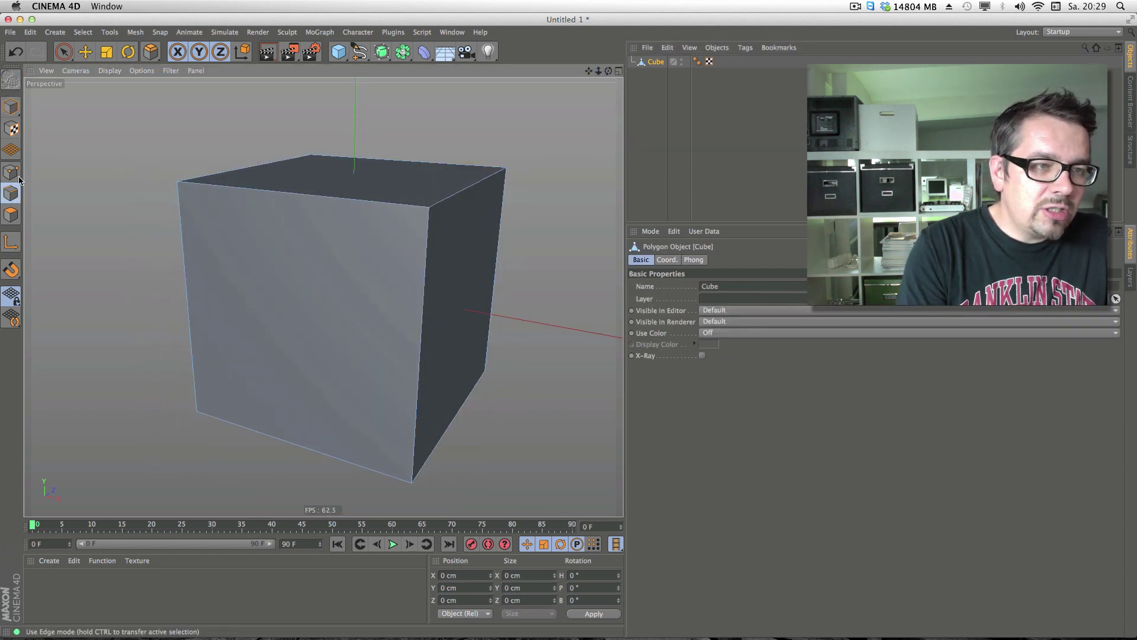
Step: Select all edges of the cube and bevel them with an offset of about 39 cm
click(91, 32)
click(112, 193)
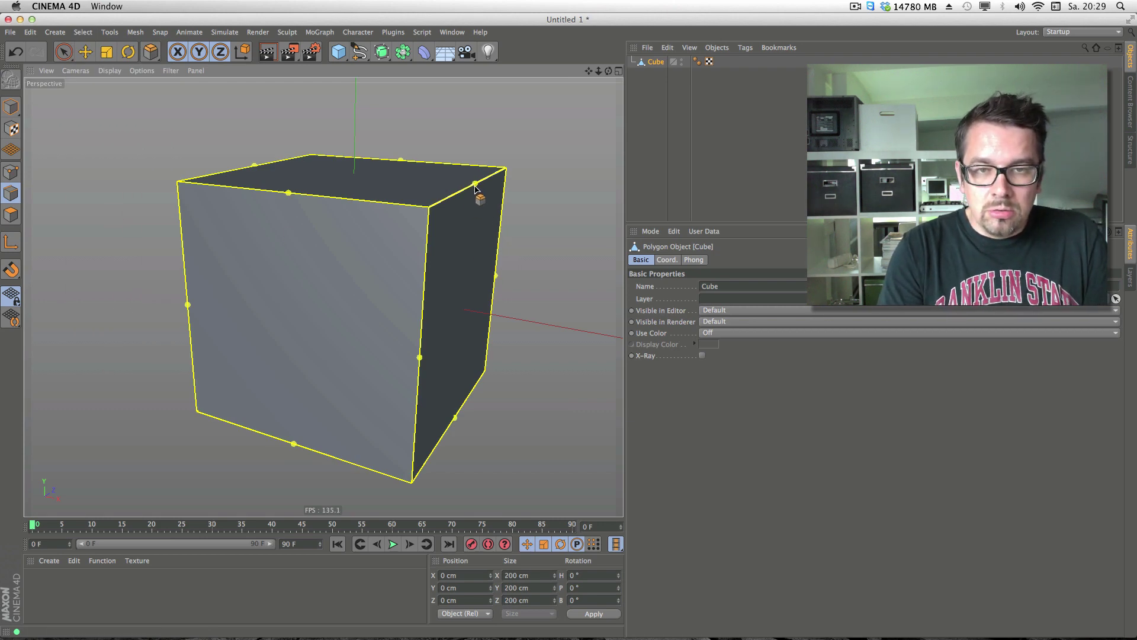
drag(475, 189, 487, 234)
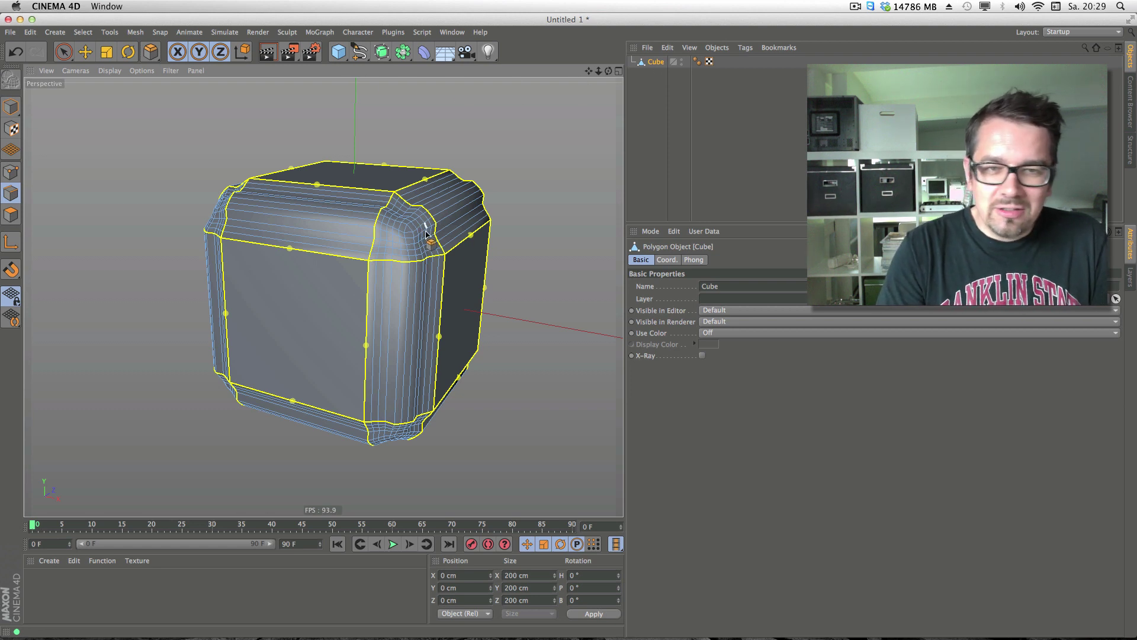
Step: Try raising the upper middle point of the User curve on the all-edges bevel, and undo the bevel
key(m)
key(s)
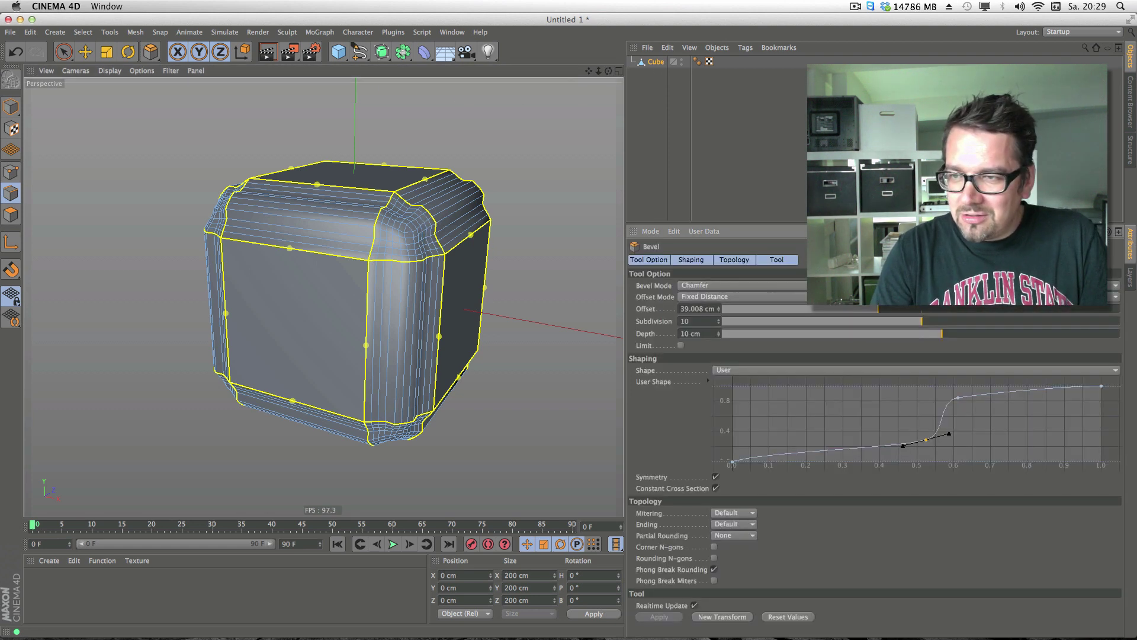
drag(963, 403, 964, 394)
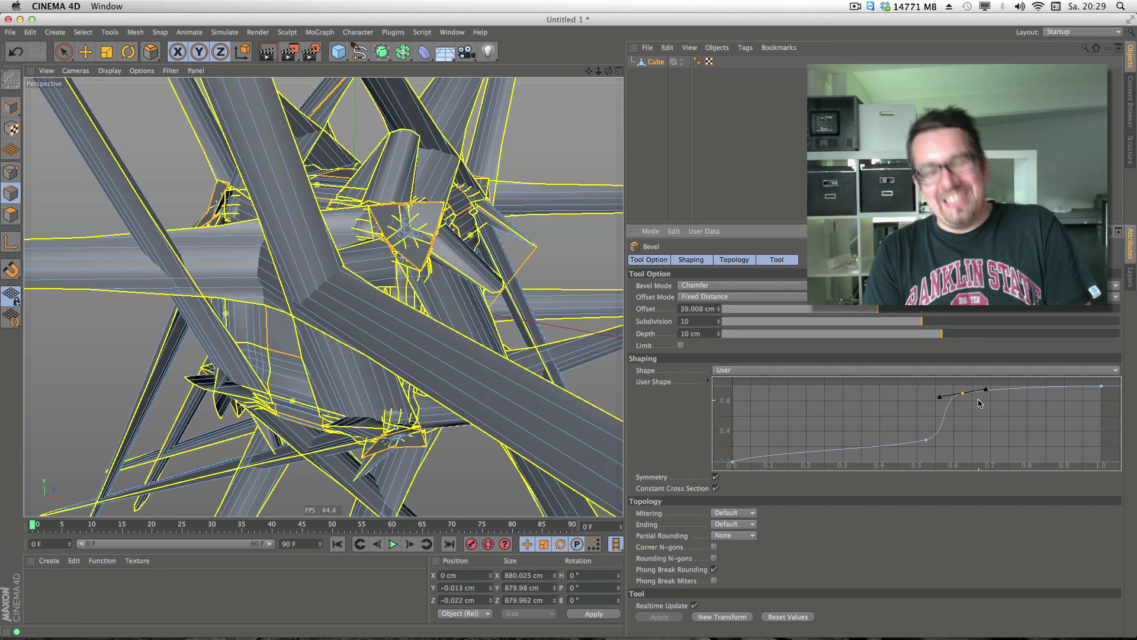
click(13, 52)
click(13, 53)
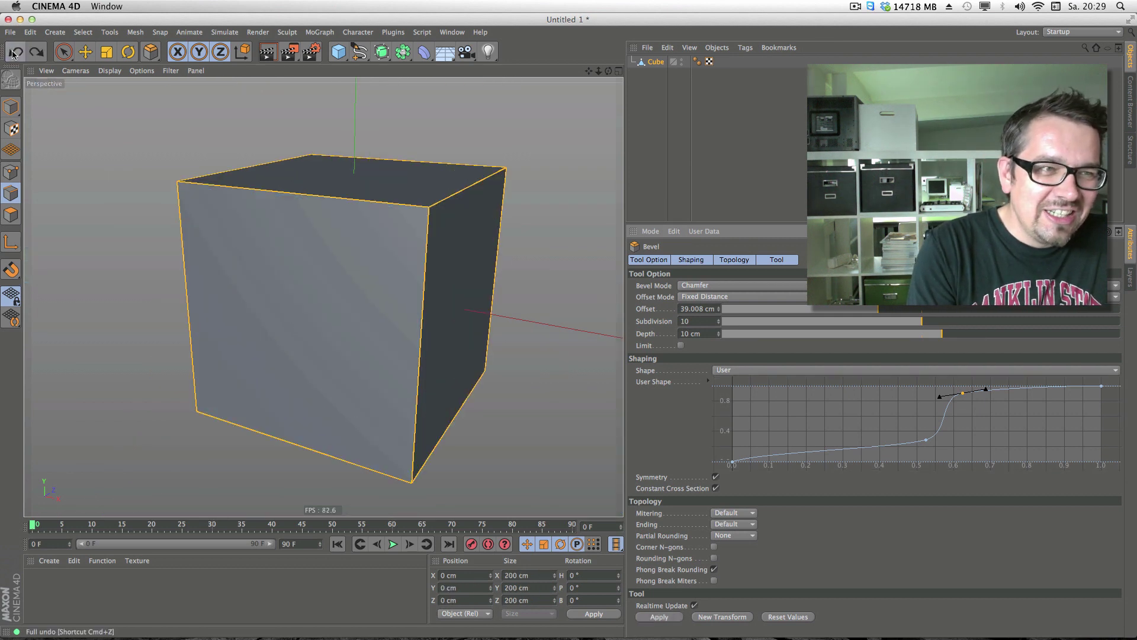
Step: Bevel all the cube's selected edges again with an offset of about 36 cm
right_click(465, 208)
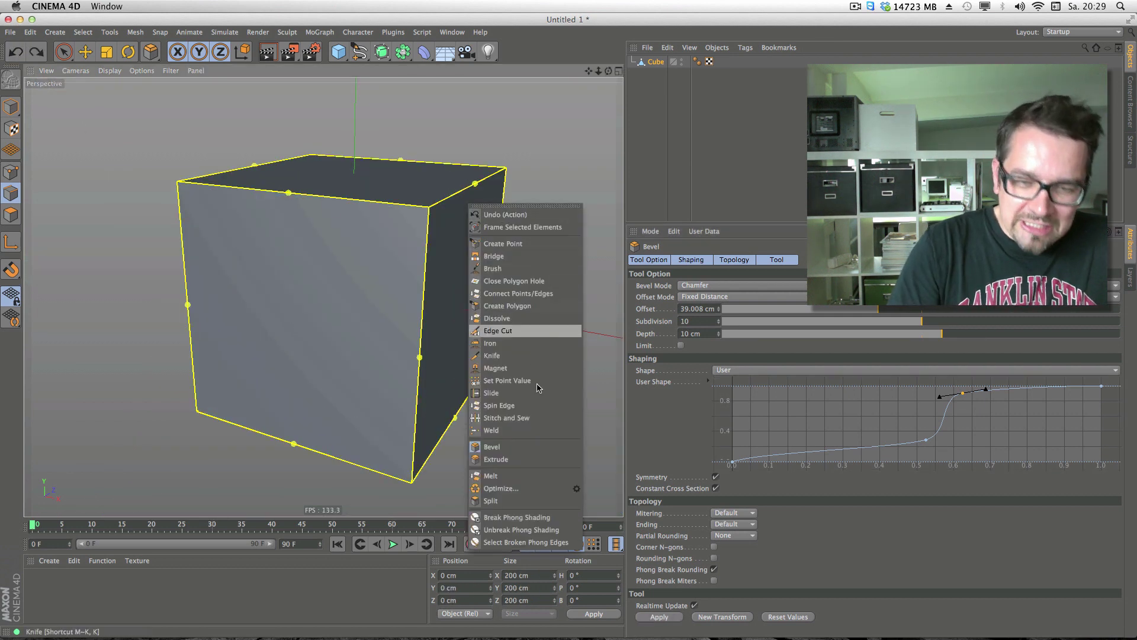
click(533, 448)
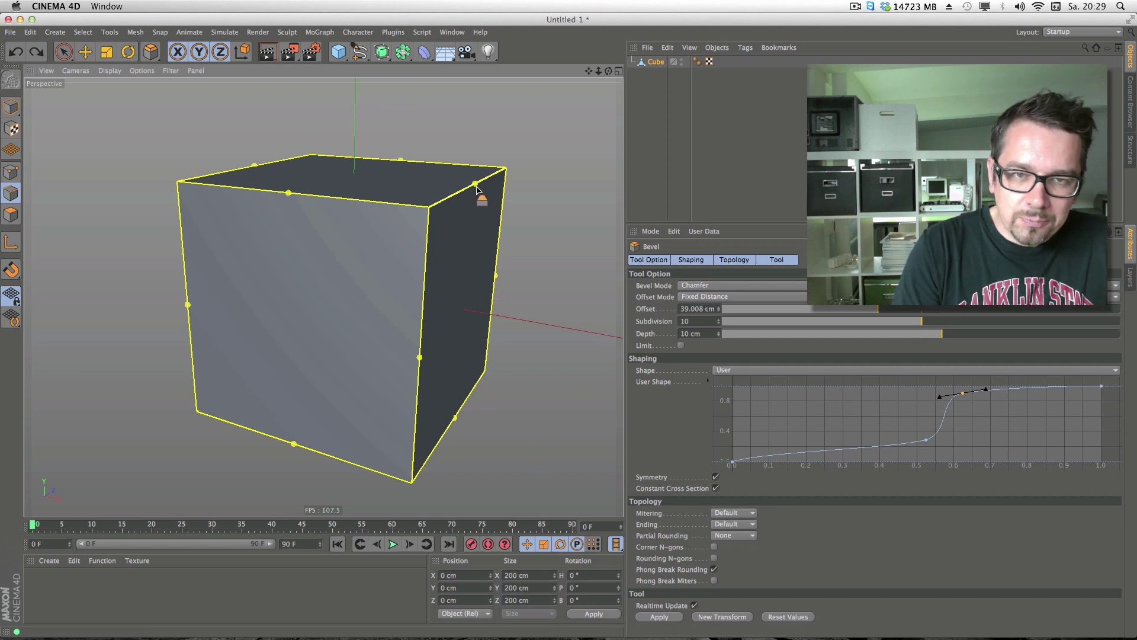
drag(482, 193, 541, 272)
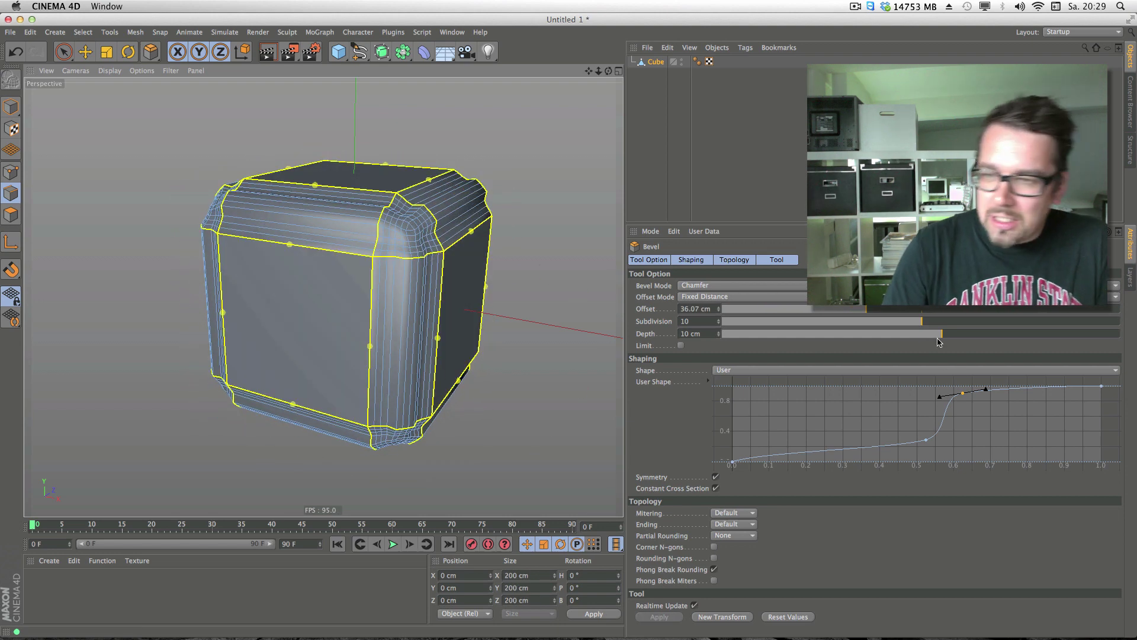
Step: Spread the User curve's middle points to about 0.39 and 0.68 horizontally for a gentle S-shape, and set the subdivision to 3
drag(968, 400, 989, 413)
drag(927, 441, 895, 459)
drag(915, 321, 782, 323)
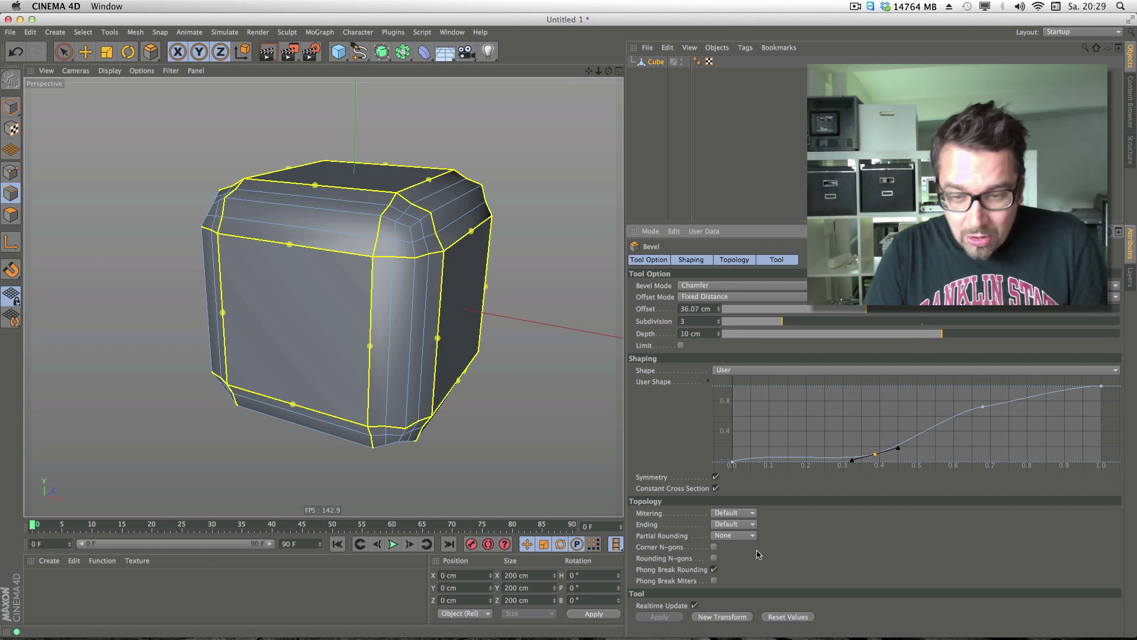
Step: Try the Corner N-gons and Rounding N-gons options on the bevel, switching each on and off again
click(715, 547)
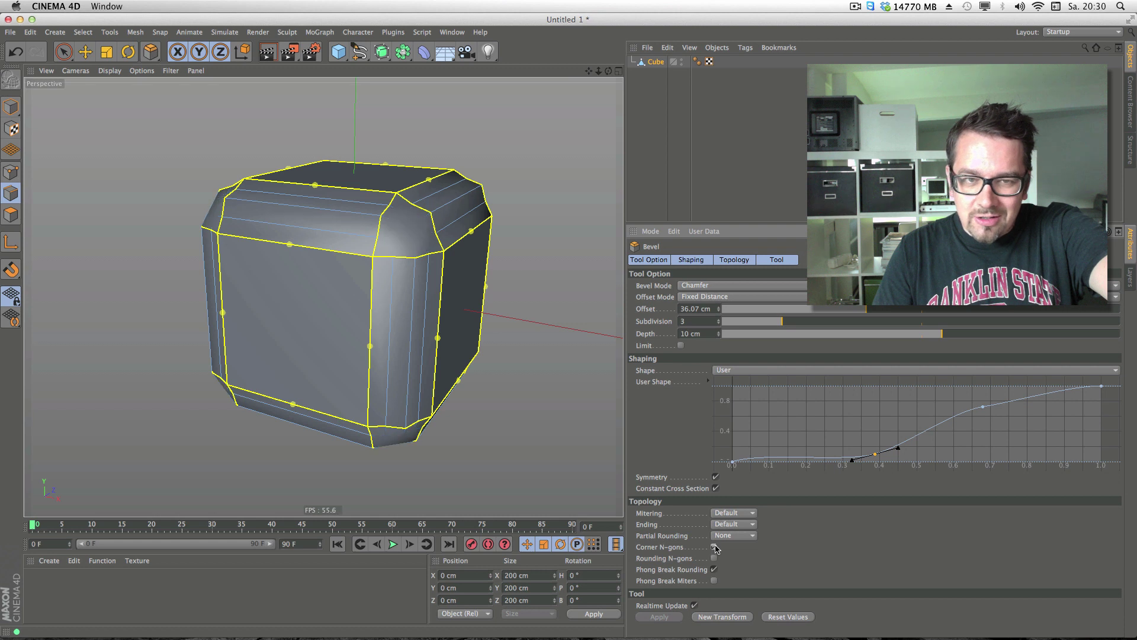
click(714, 547)
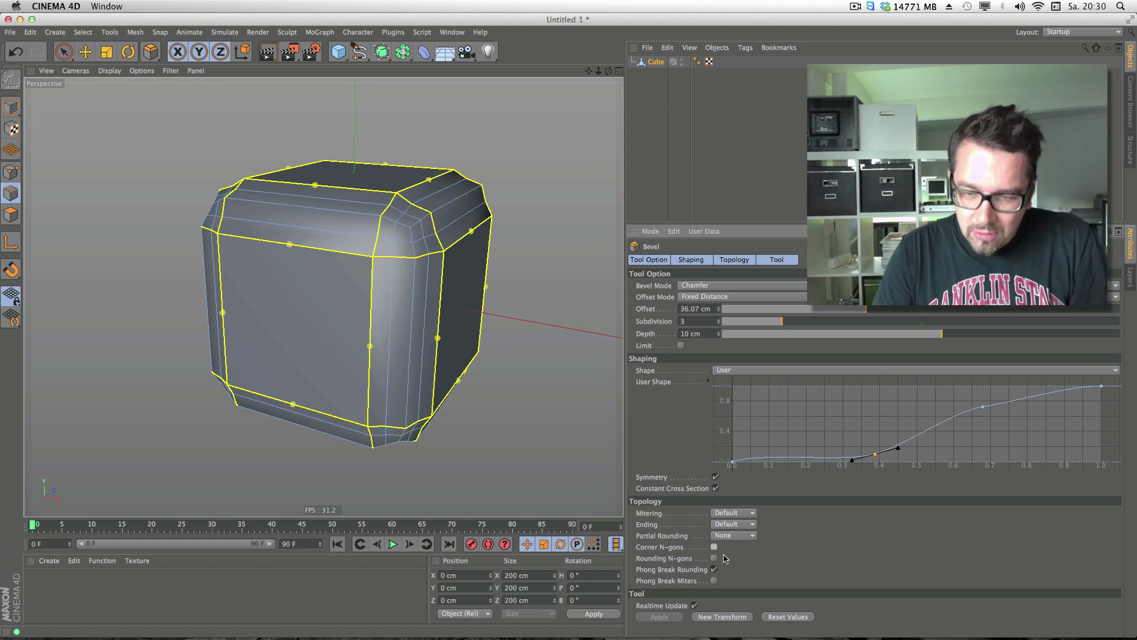
click(714, 558)
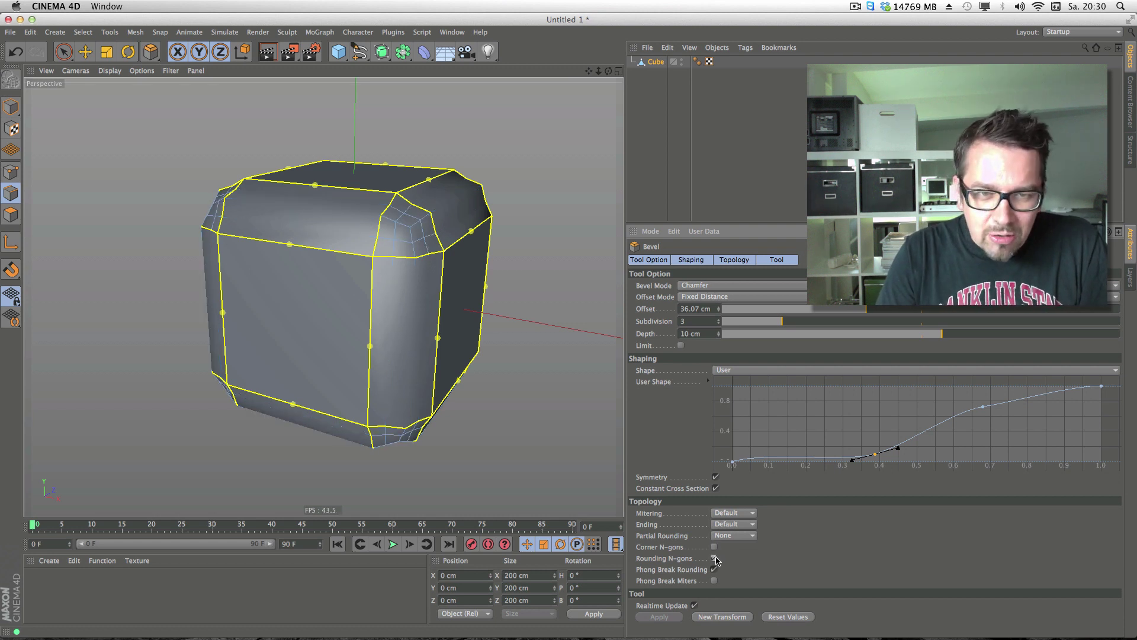
click(714, 559)
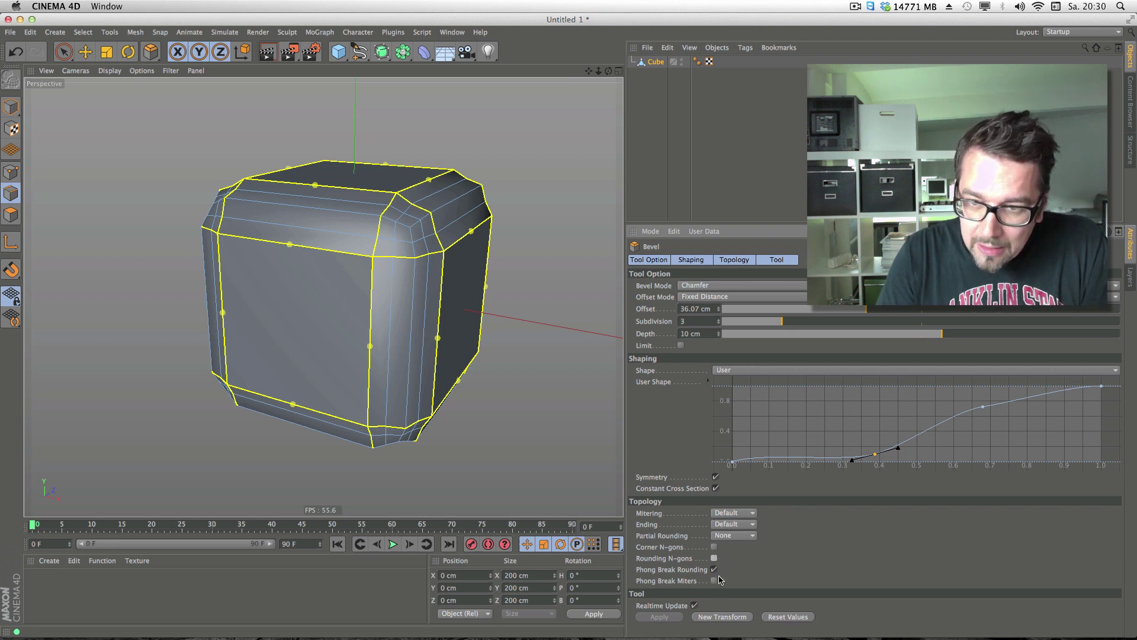
Step: Change the bevel shape to Profile
click(739, 371)
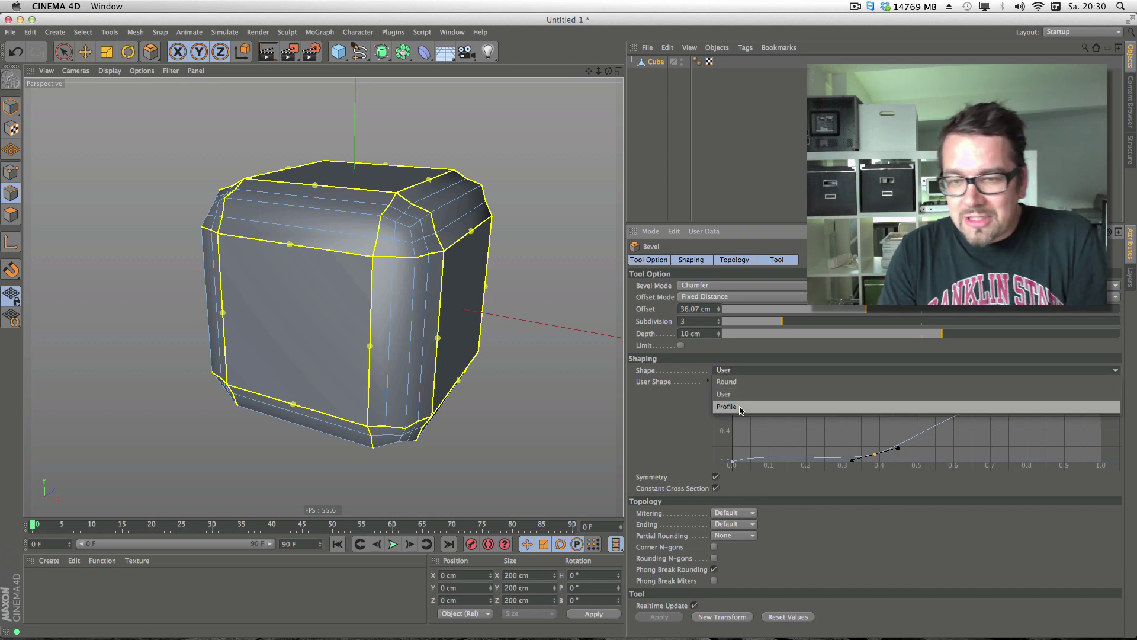
click(740, 401)
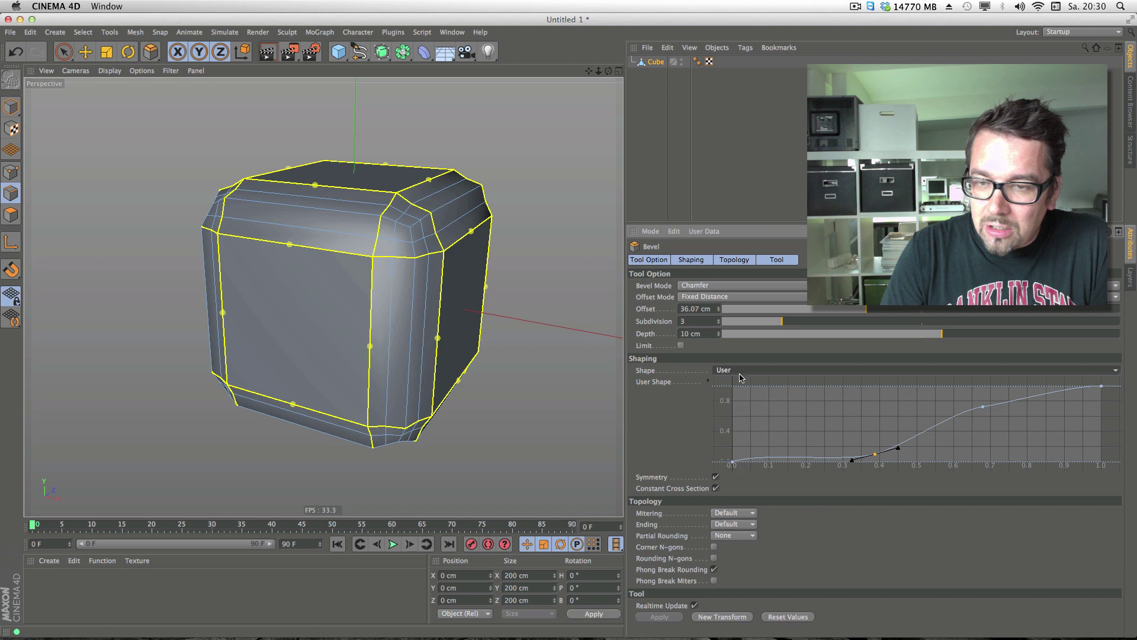
click(740, 376)
click(737, 401)
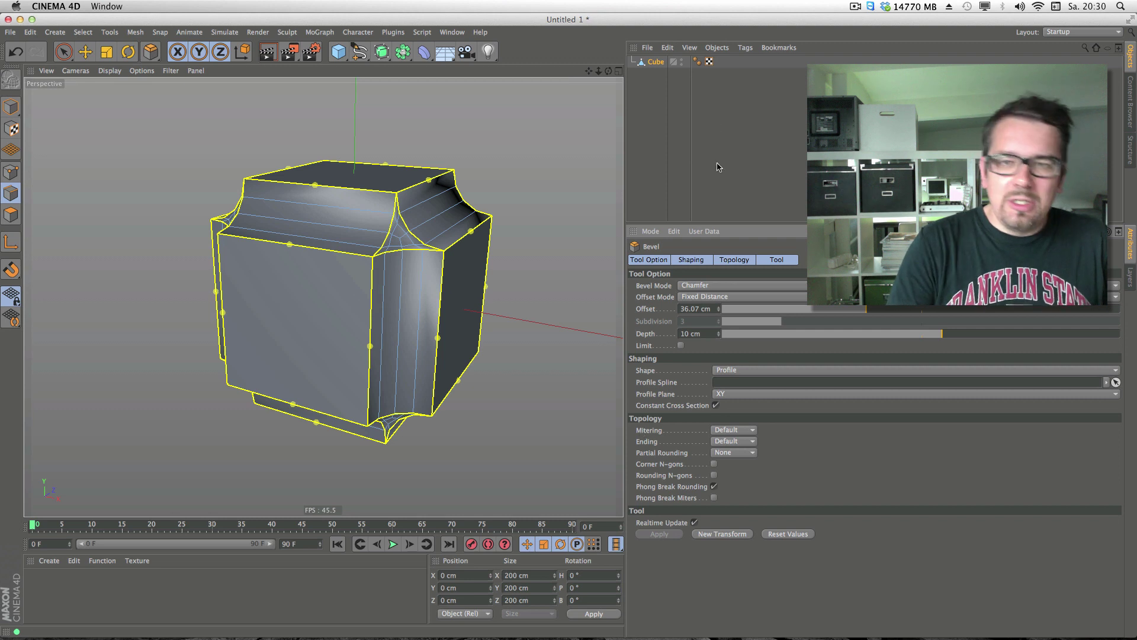
Step: Replace the beveled cube with a sphere that has Render Perfect turned off, and make it editable
click(657, 64)
key(Delete)
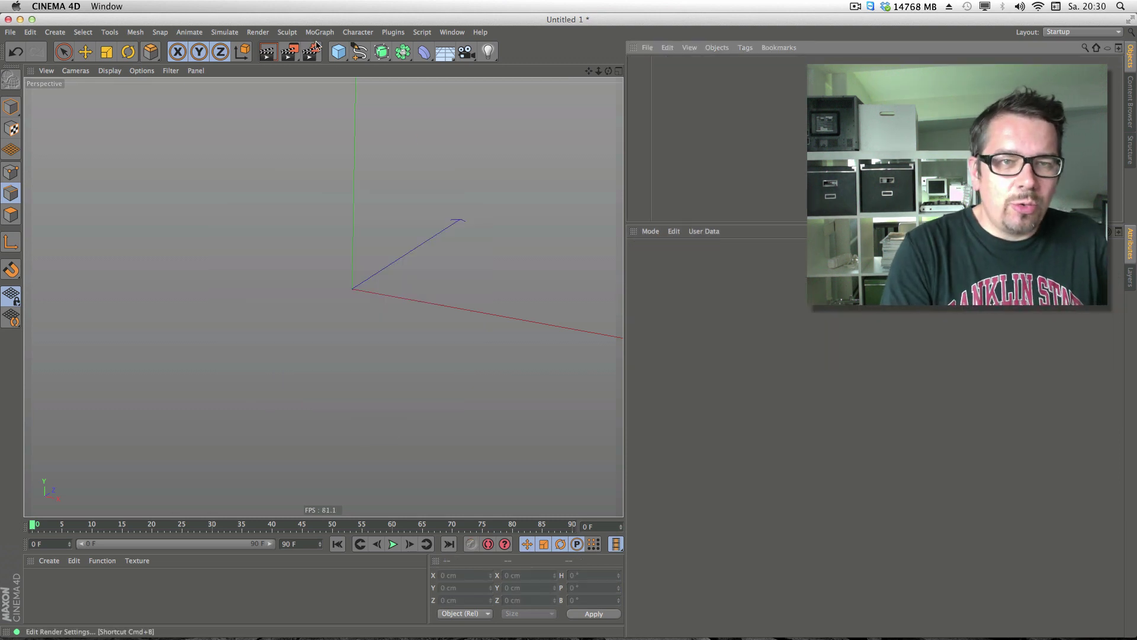
drag(338, 51, 586, 89)
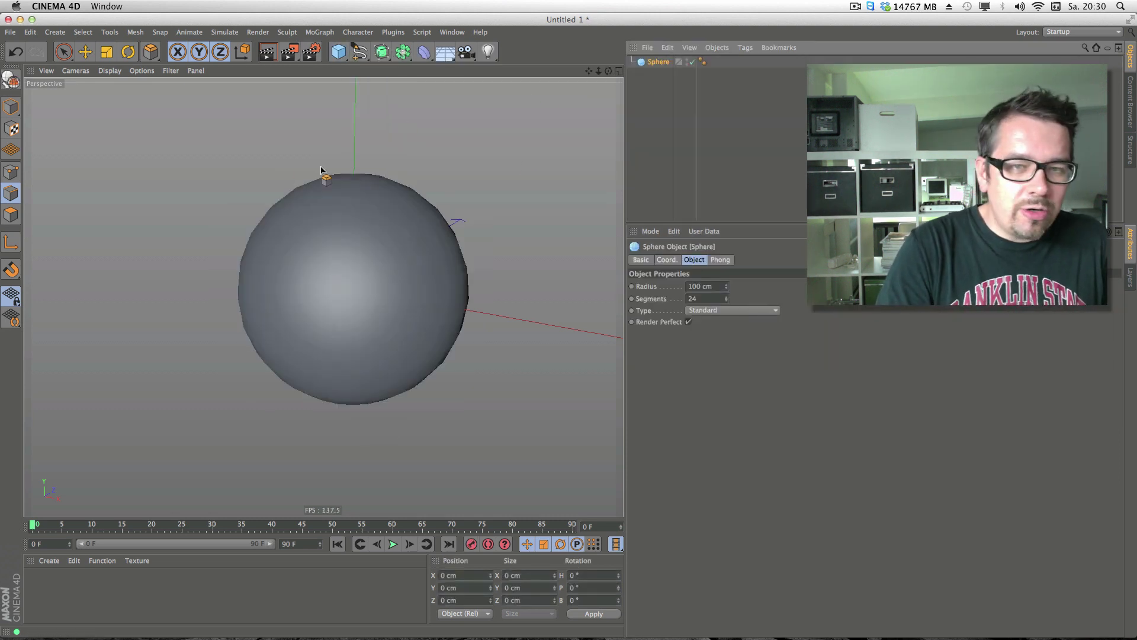
click(688, 322)
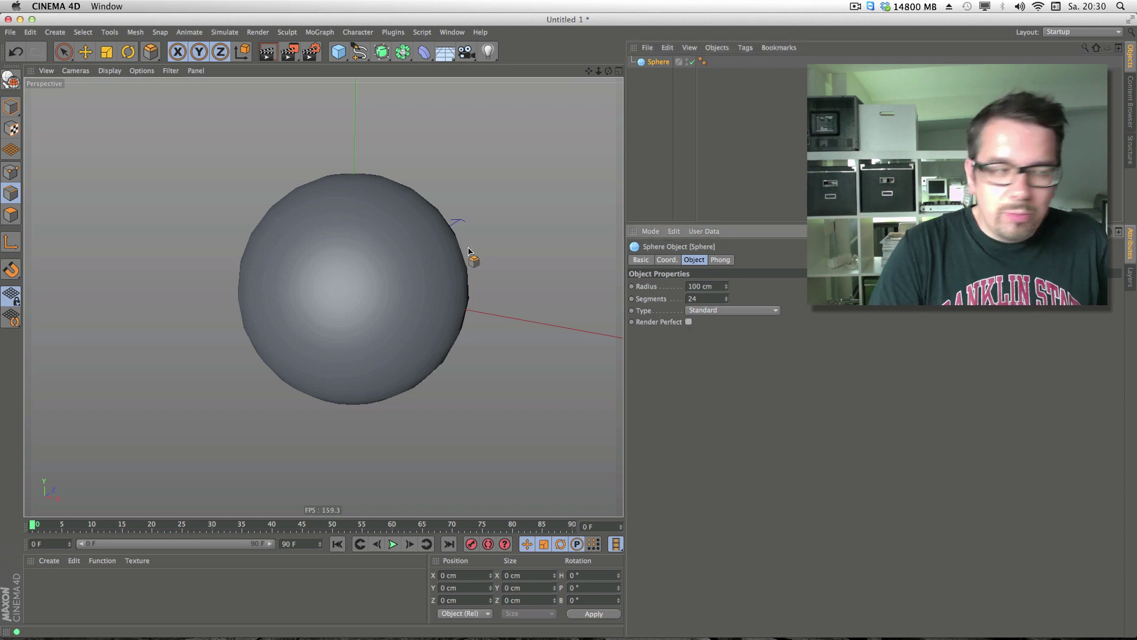
click(10, 79)
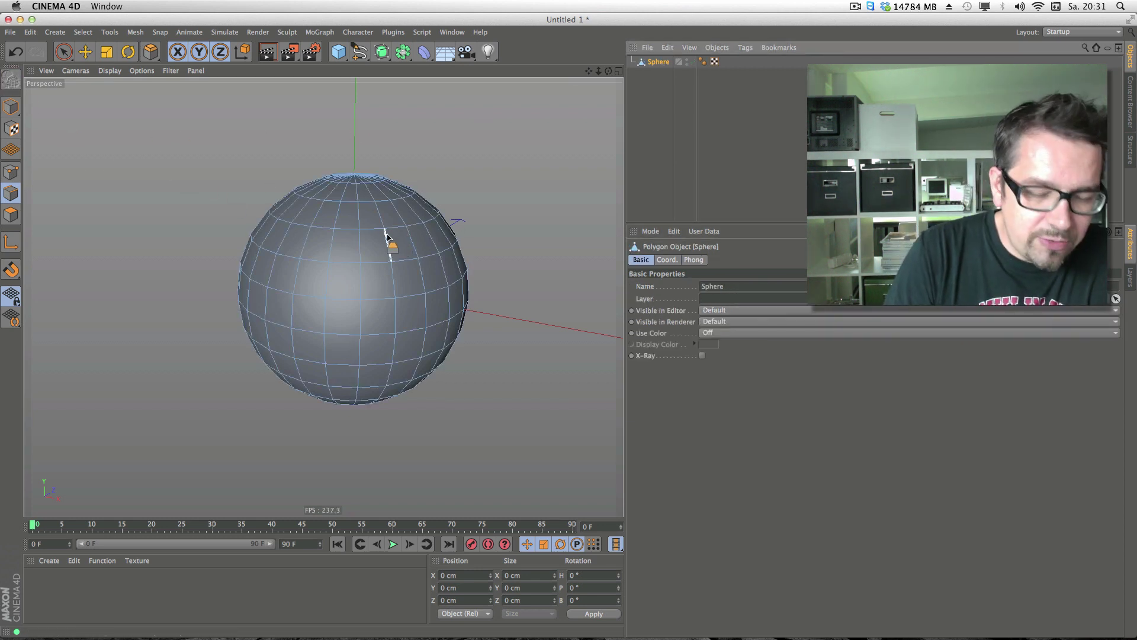
Step: Select a connected path of edges running from the sphere's top pole down its front and along a horizontal ring with Live Selection
alt+drag(388, 241, 384, 300)
scroll(383, 300, up, 5)
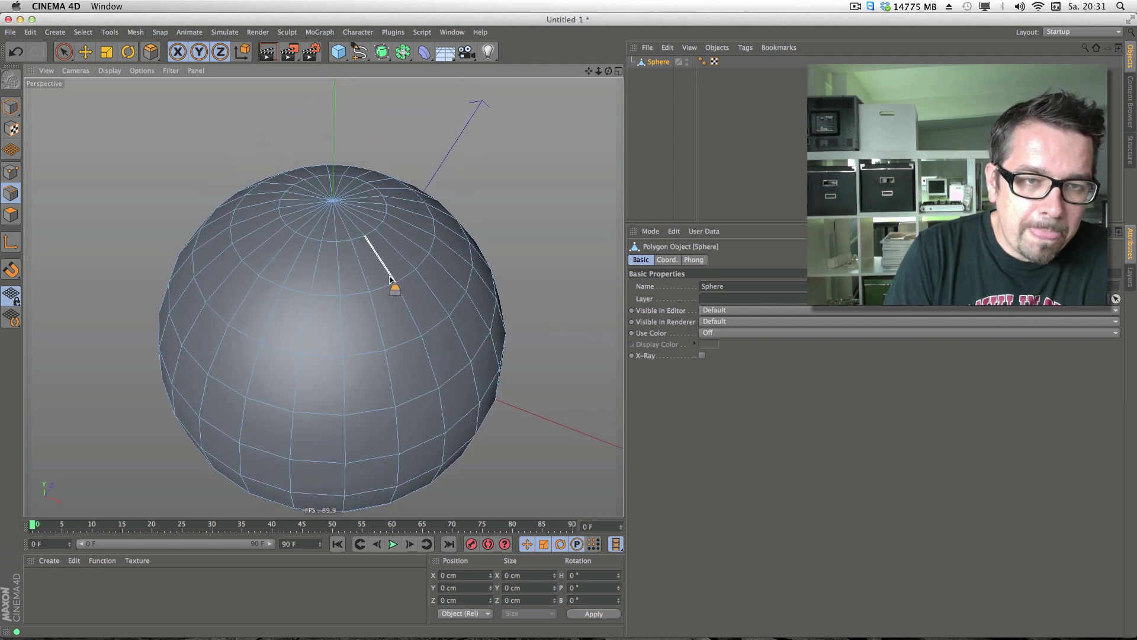
click(11, 192)
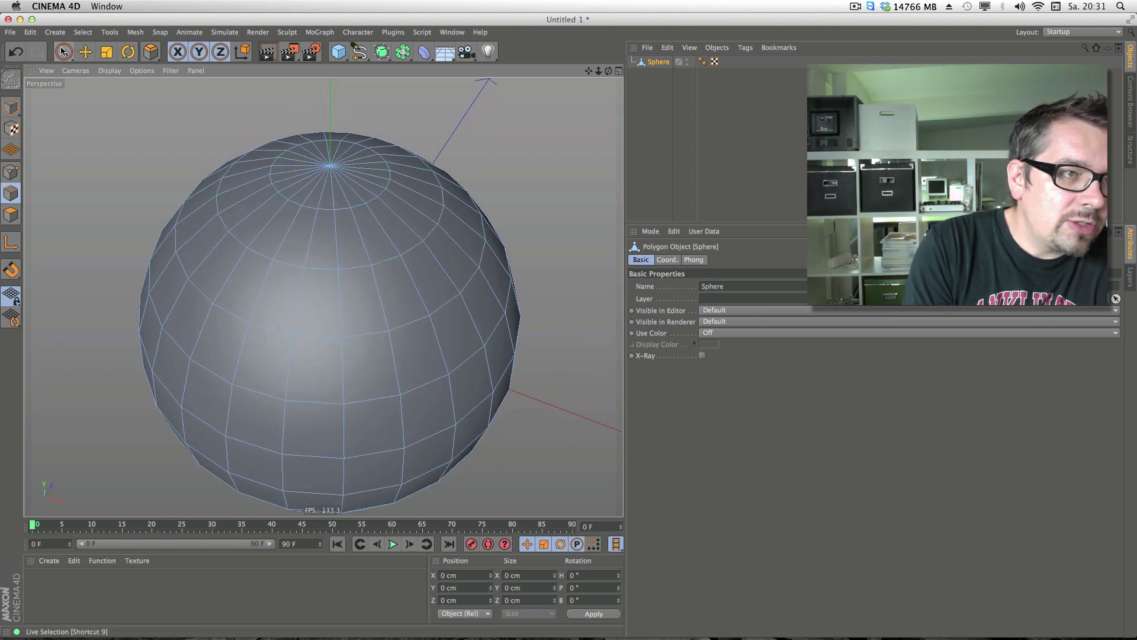
mouse_move(347, 201)
mouse_down()
mouse_move(393, 310)
mouse_move(381, 325)
mouse_move(389, 380)
mouse_move(353, 399)
mouse_move(393, 380)
mouse_up()
scroll(415, 333, up, 5)
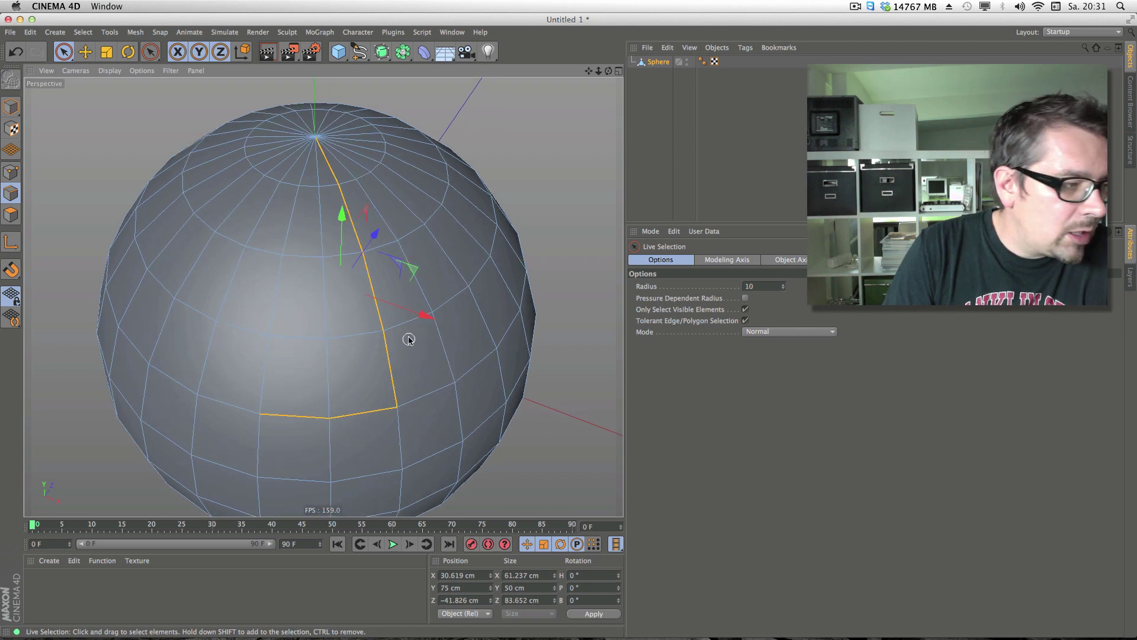
scroll(416, 331, down, 3)
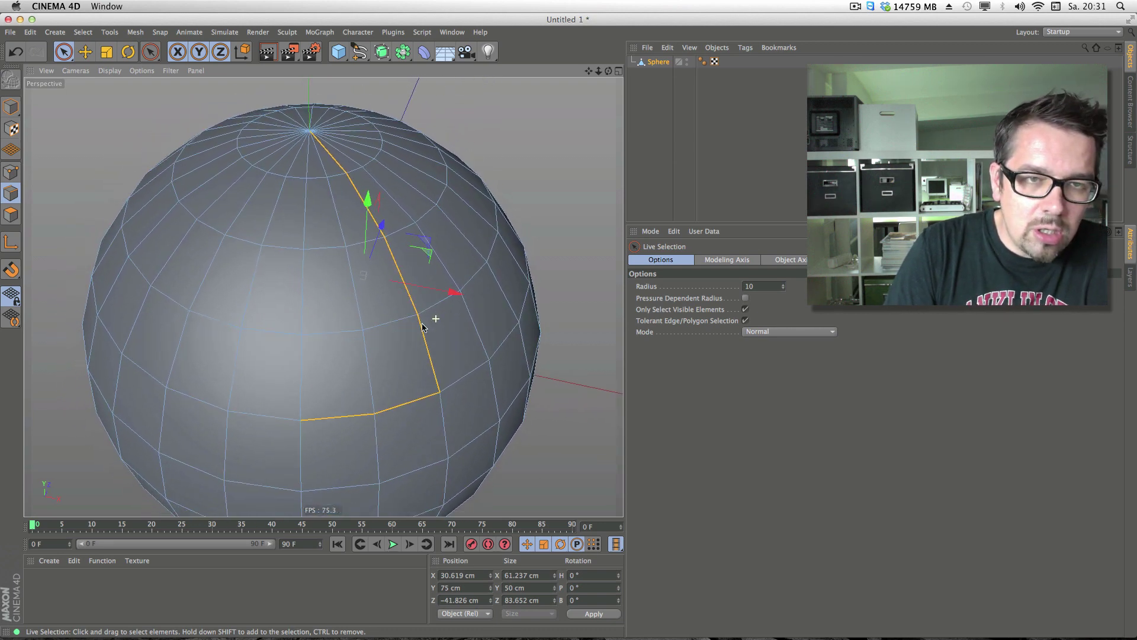
Step: Bevel the selected edge path on the sphere using the Profile shape with an offset of about 4.4 cm
right_click(544, 302)
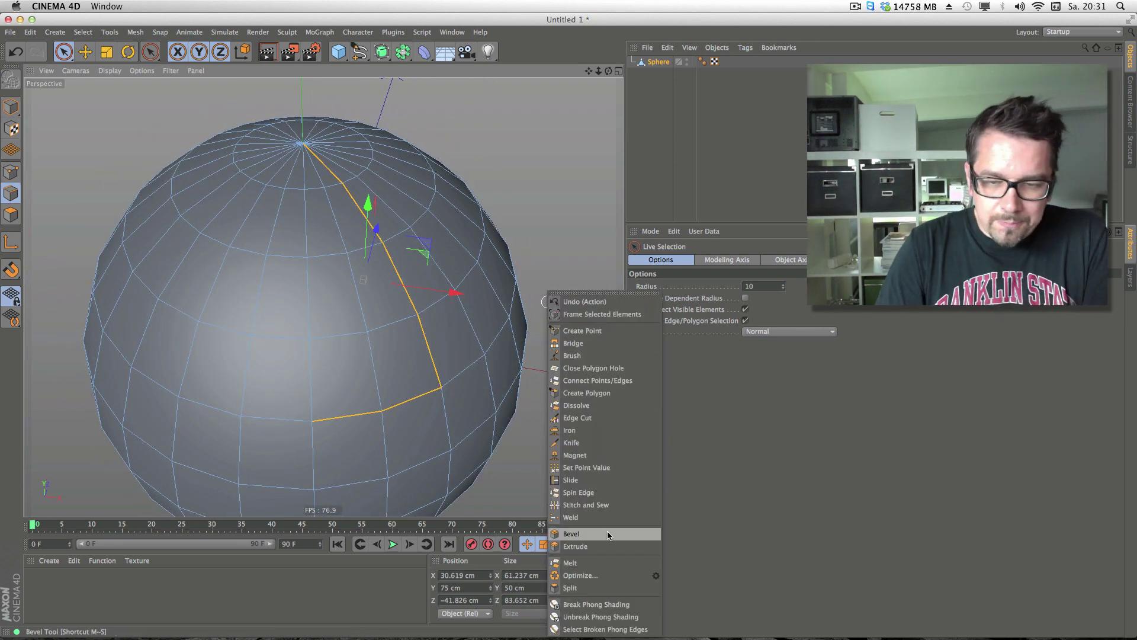
click(607, 533)
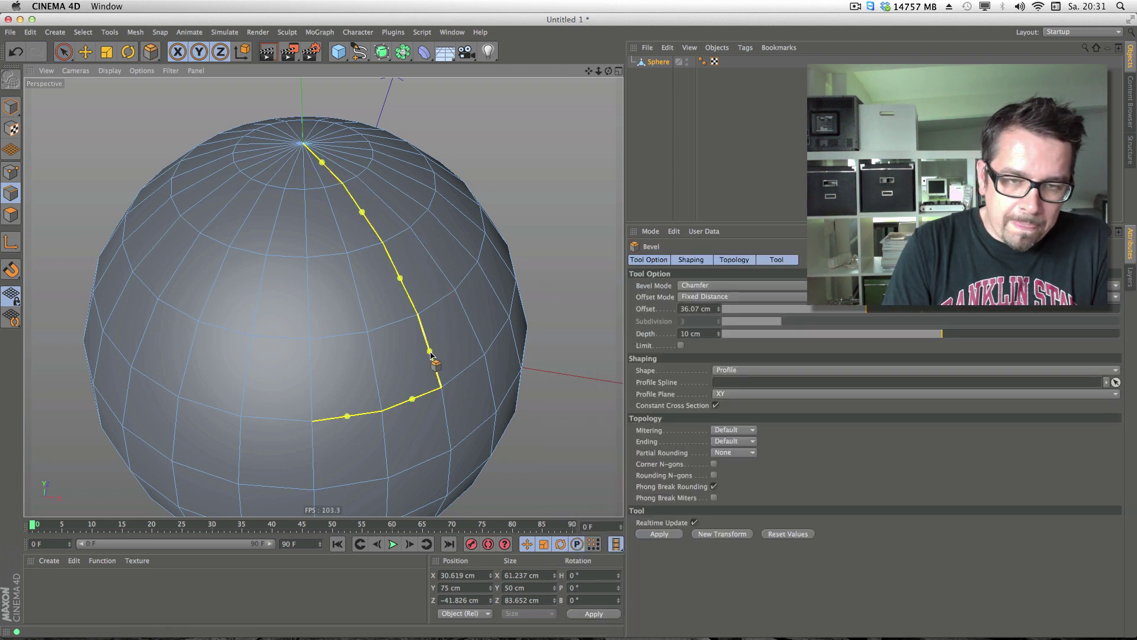
drag(433, 352, 438, 350)
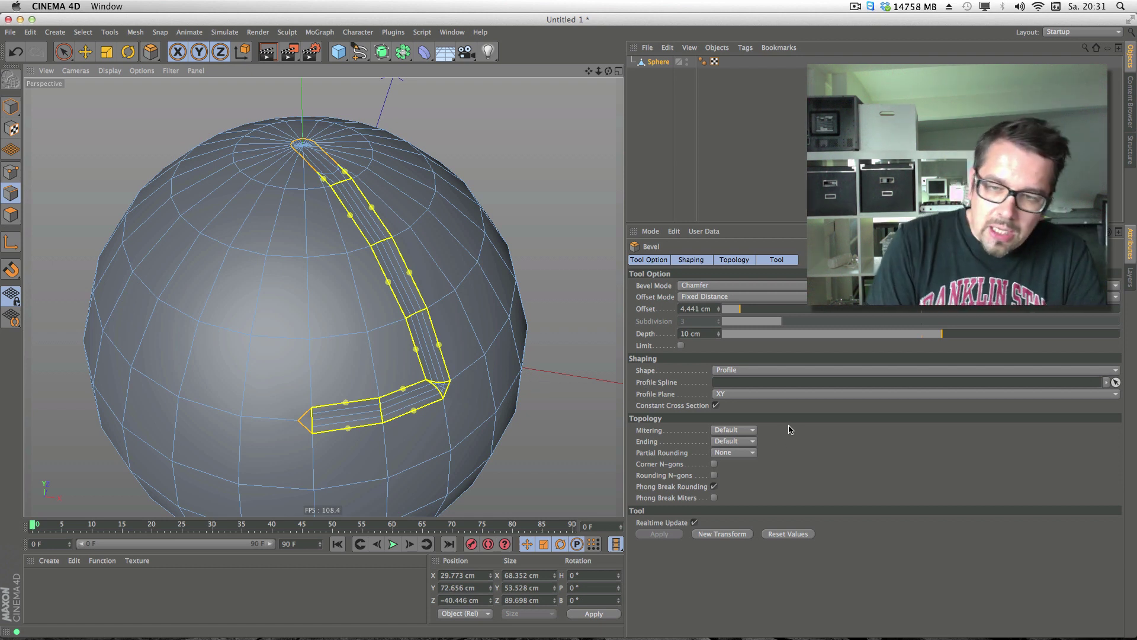
Step: Try the Uniform, Radial and Patch mitering options on the sphere's bevel
click(754, 430)
click(754, 454)
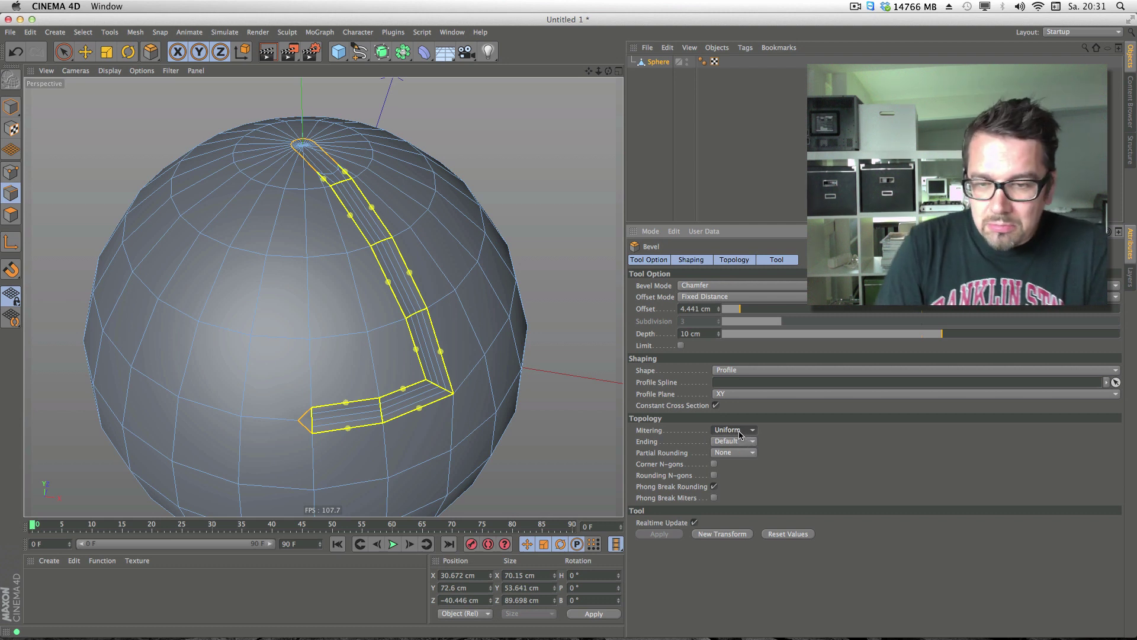
click(743, 431)
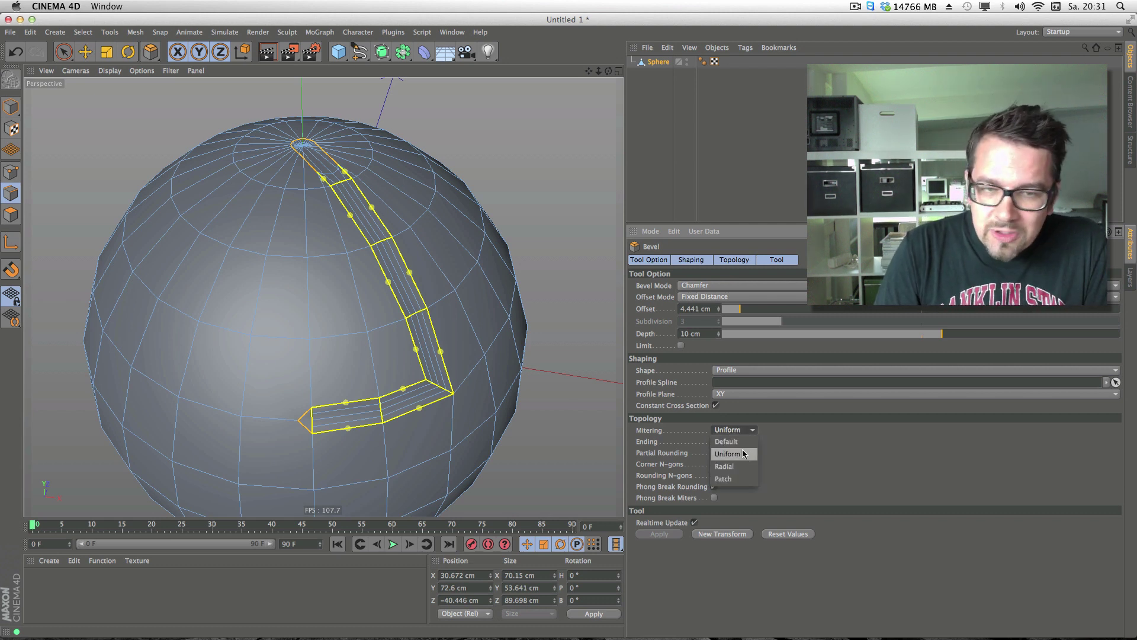
click(735, 468)
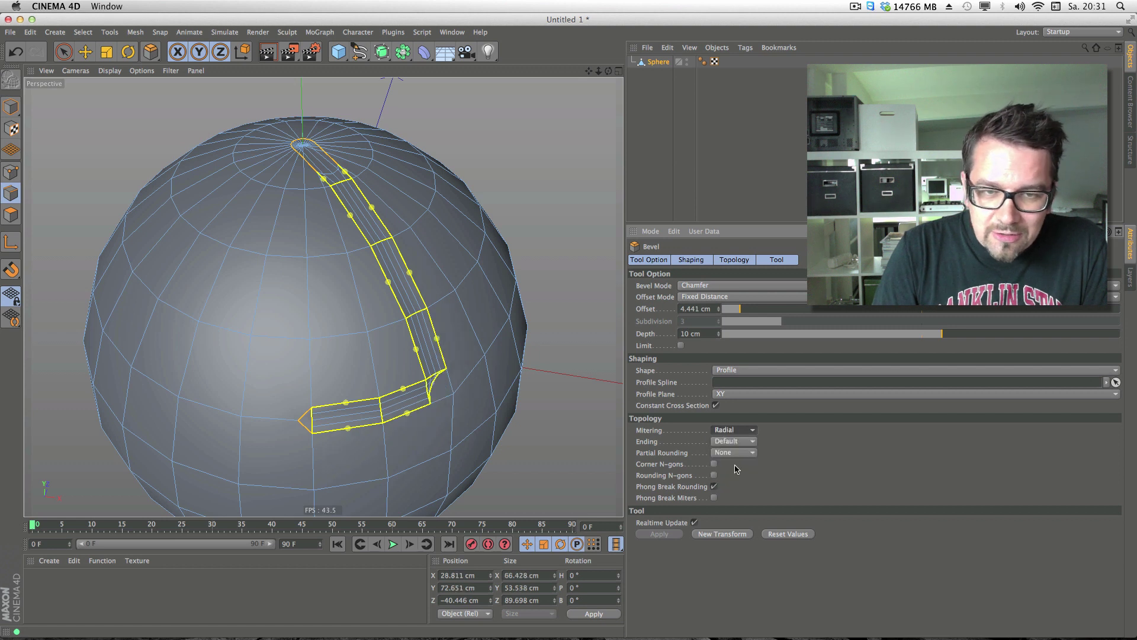
click(738, 433)
click(736, 480)
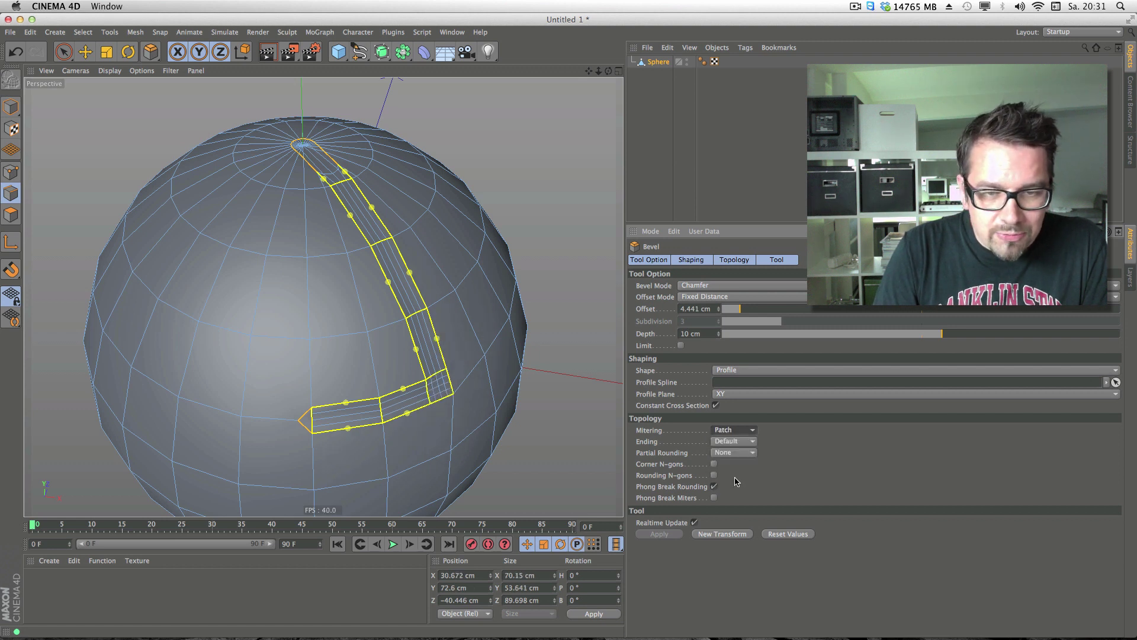
Step: Switch the sphere bevel's mitering back through Radial and Uniform to Default
click(740, 431)
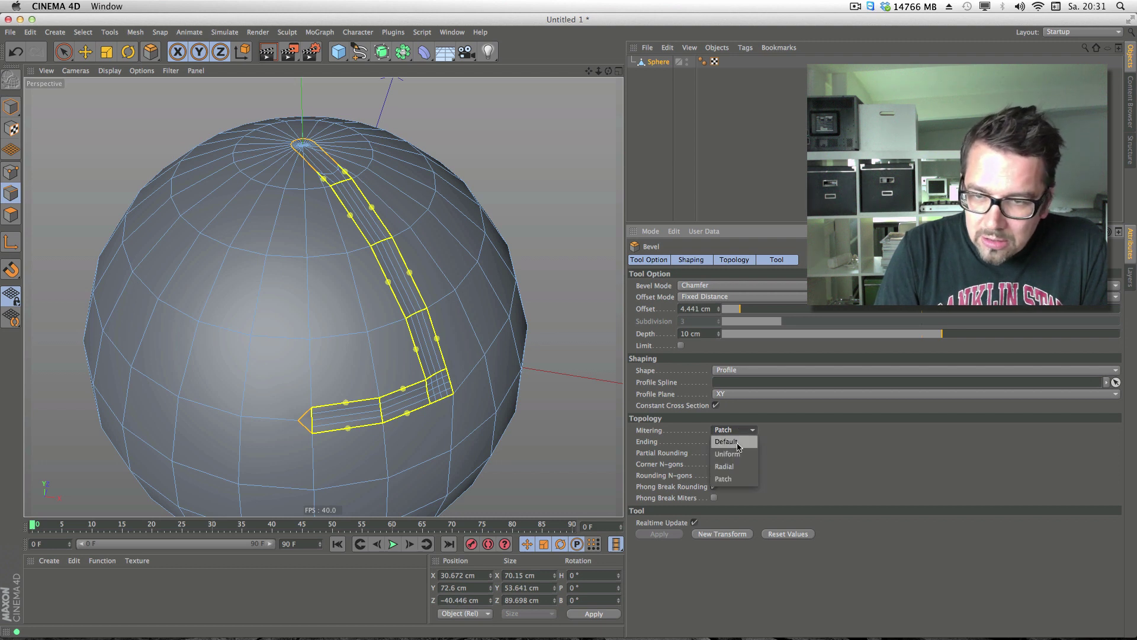
click(736, 467)
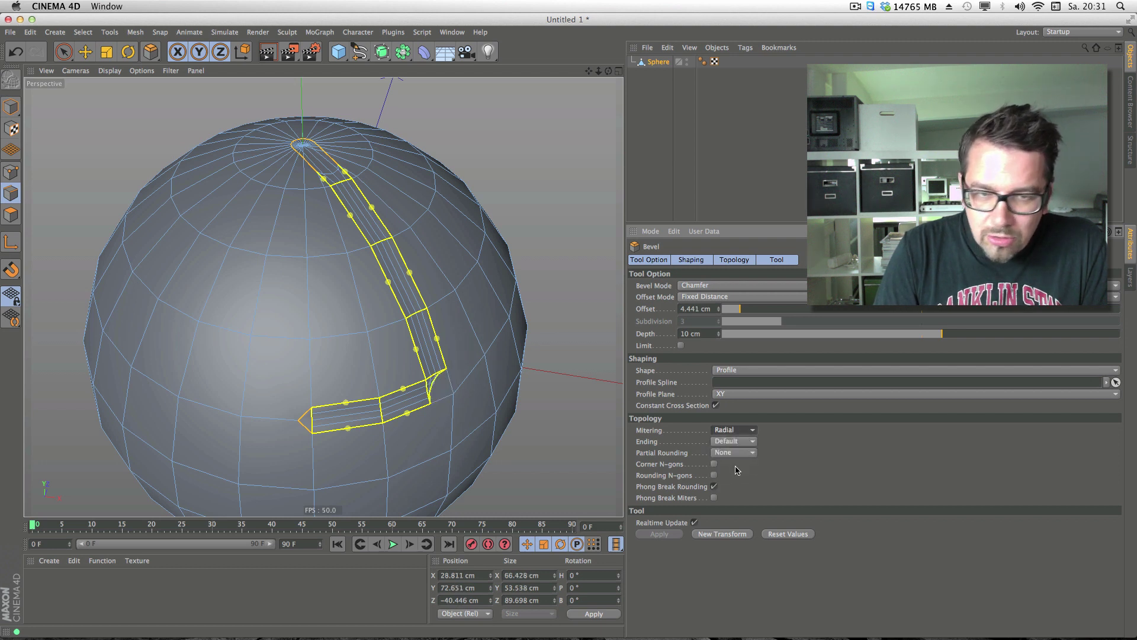
click(736, 432)
click(739, 461)
click(735, 436)
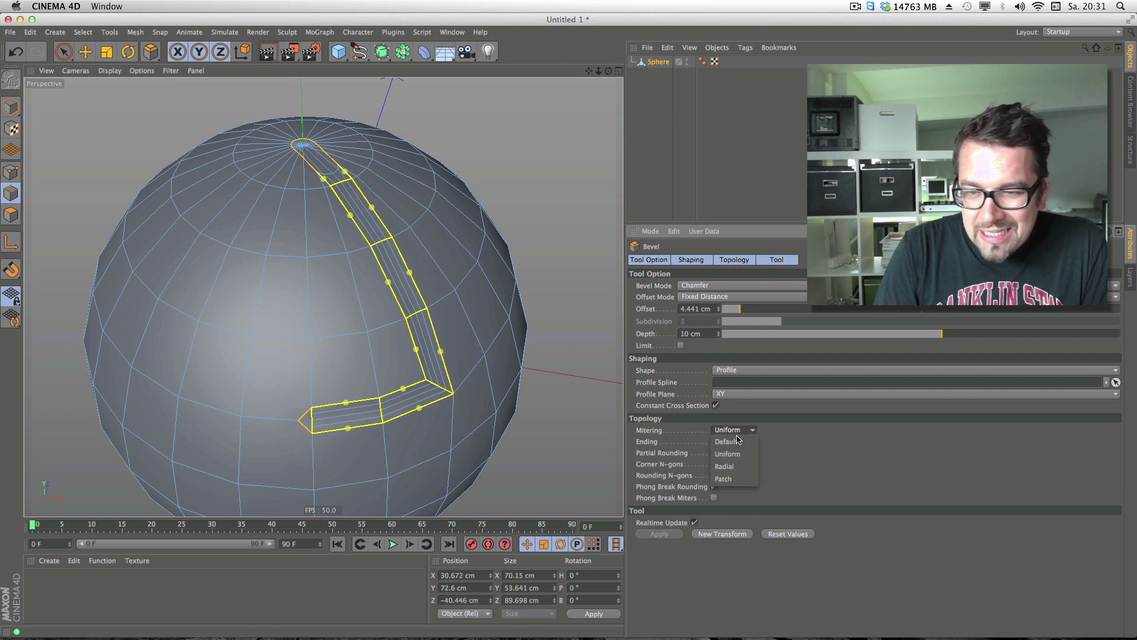
click(735, 447)
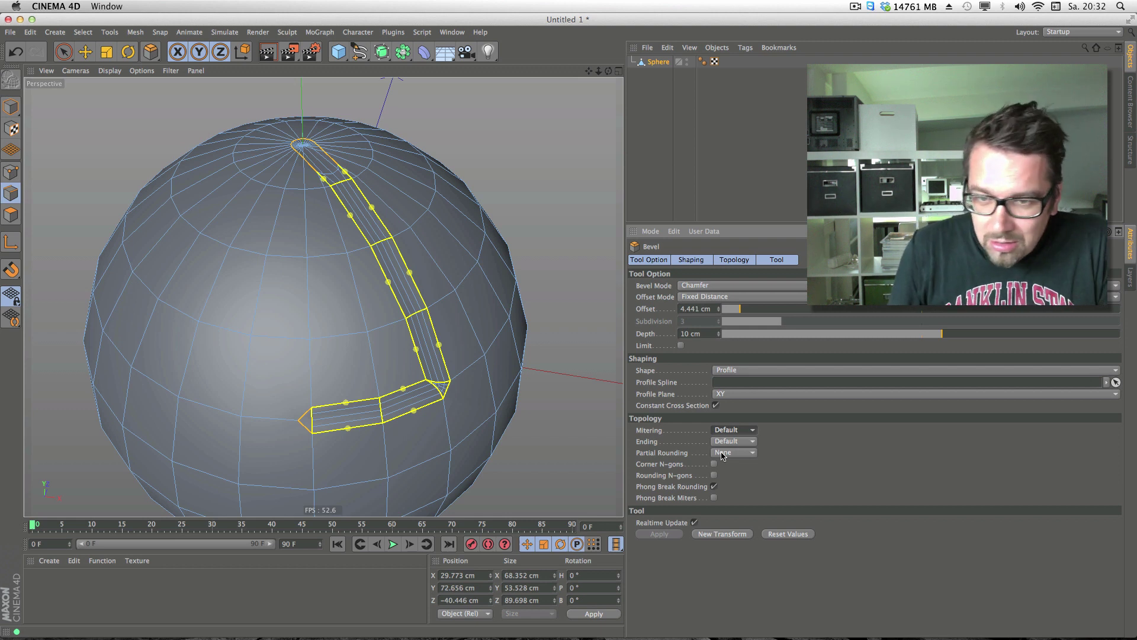
Step: Try the Extend and Inset endings on the sphere's bevel, then restore the ending to Default
click(749, 442)
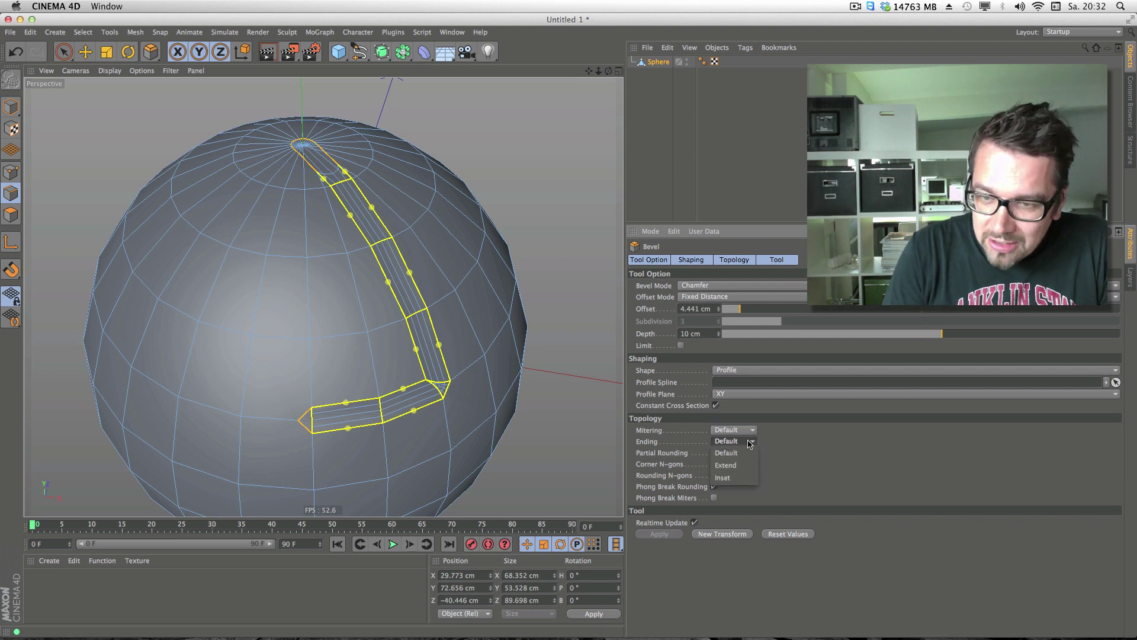
click(745, 466)
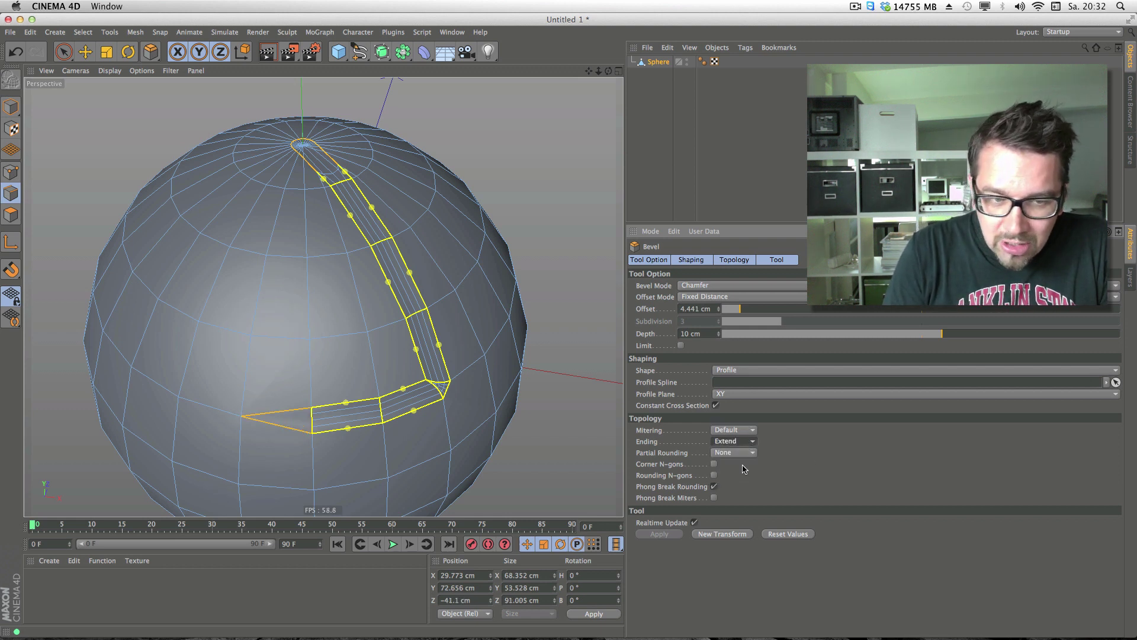
click(745, 441)
click(742, 455)
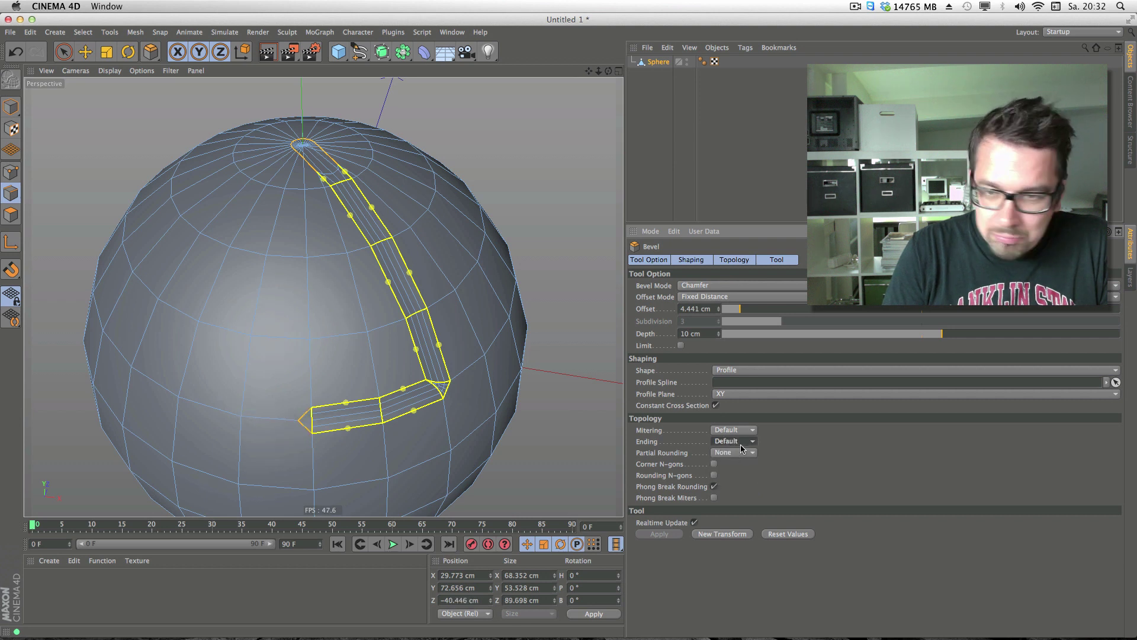
click(741, 442)
click(734, 479)
click(740, 441)
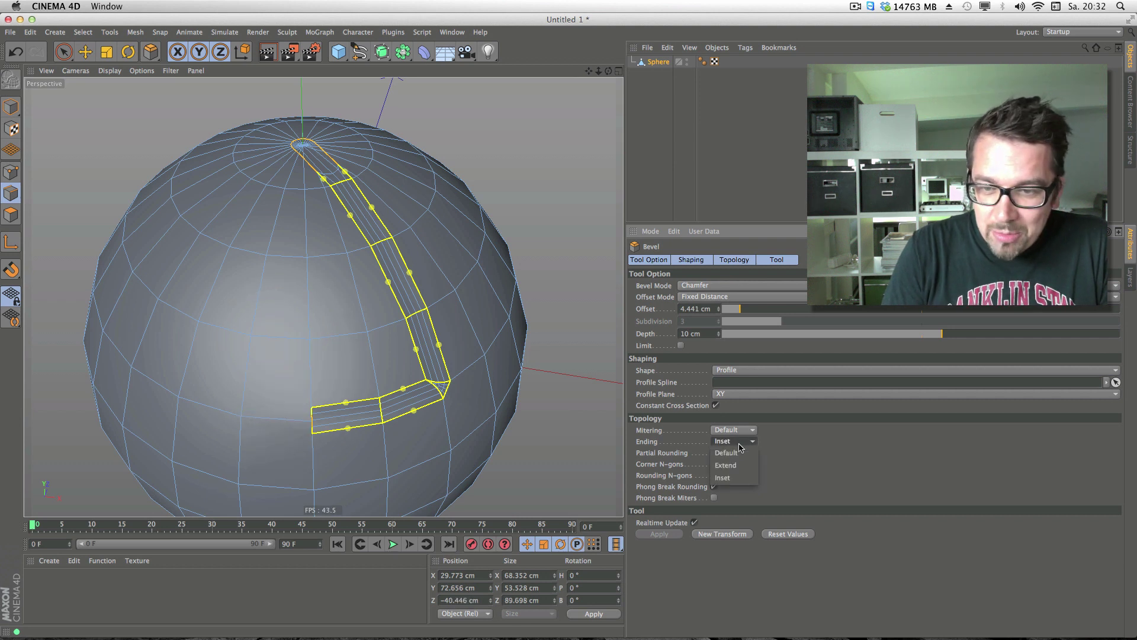
click(737, 455)
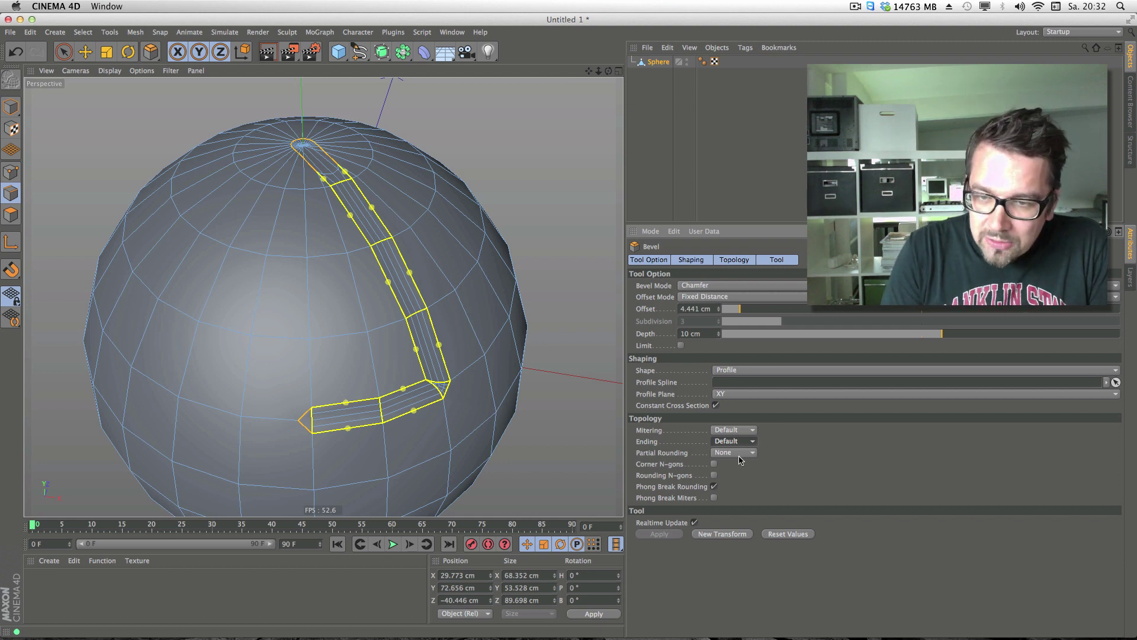
Step: Try the Full and Convex partial rounding options on the sphere's bevel, then set partial rounding back to None
click(738, 455)
click(734, 477)
click(737, 454)
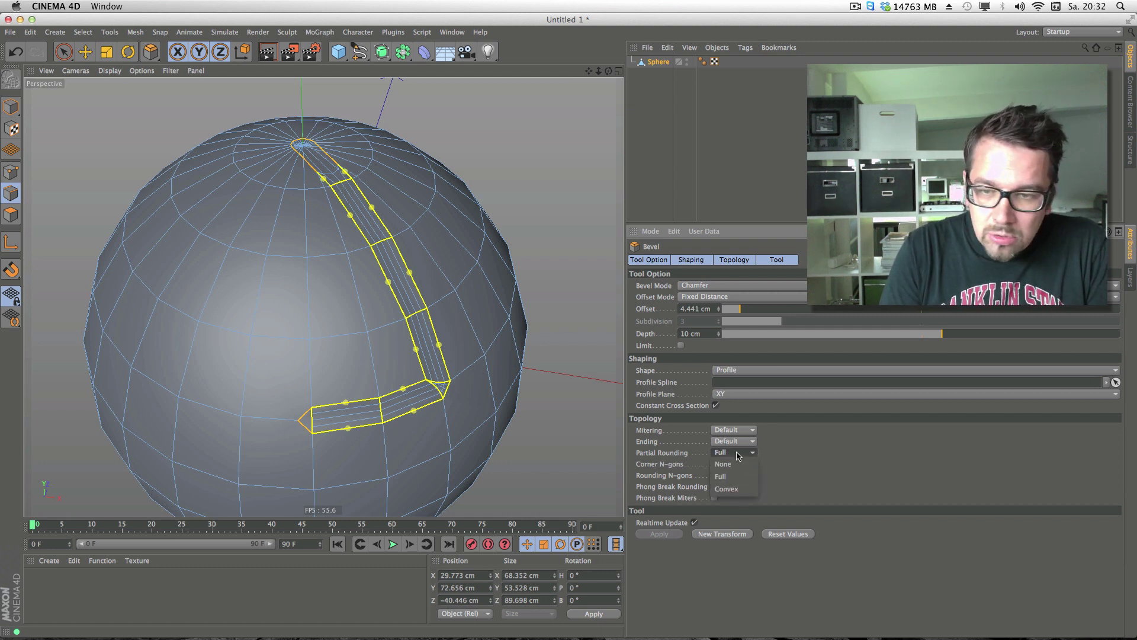
click(732, 489)
click(737, 453)
click(723, 465)
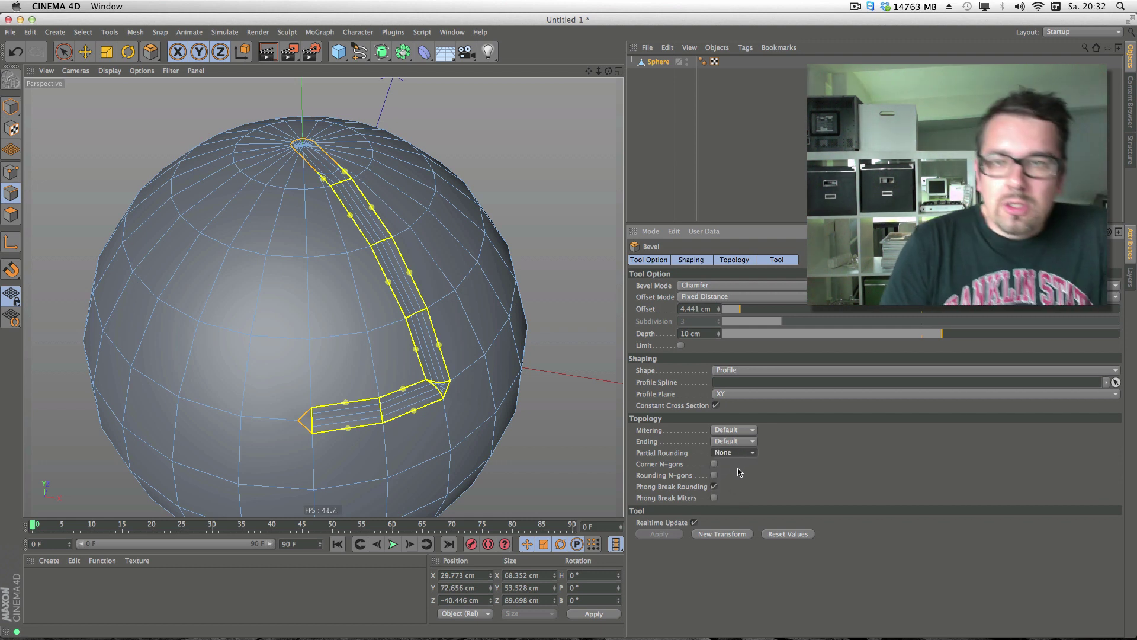
Step: Replace the sphere with a new cube and make it editable in Edge mode
click(654, 62)
key(Delete)
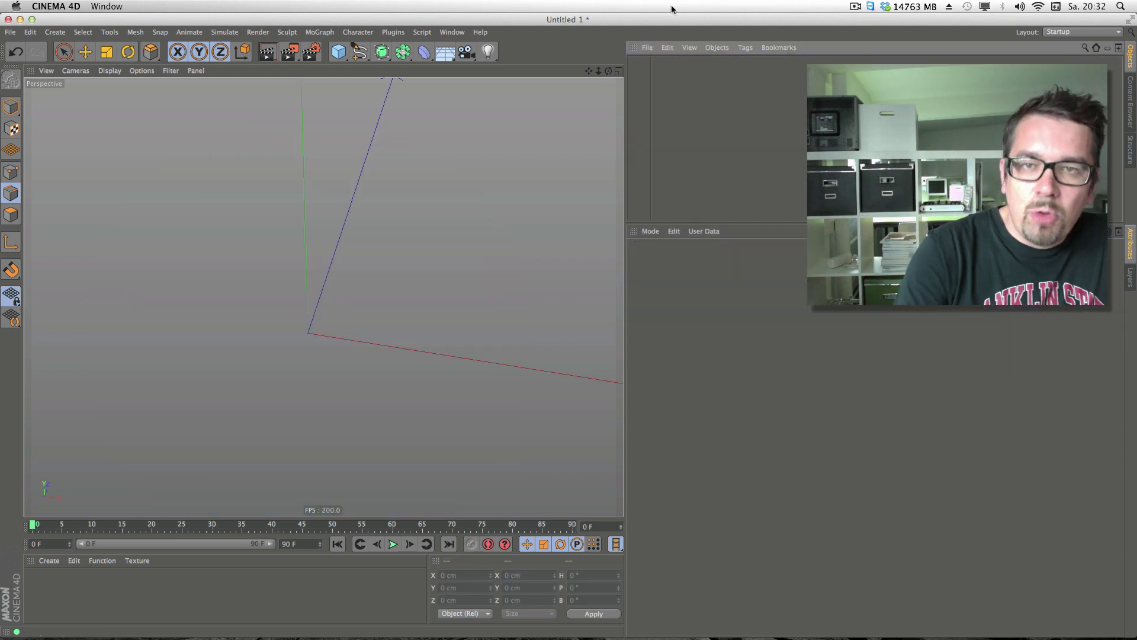
click(16, 105)
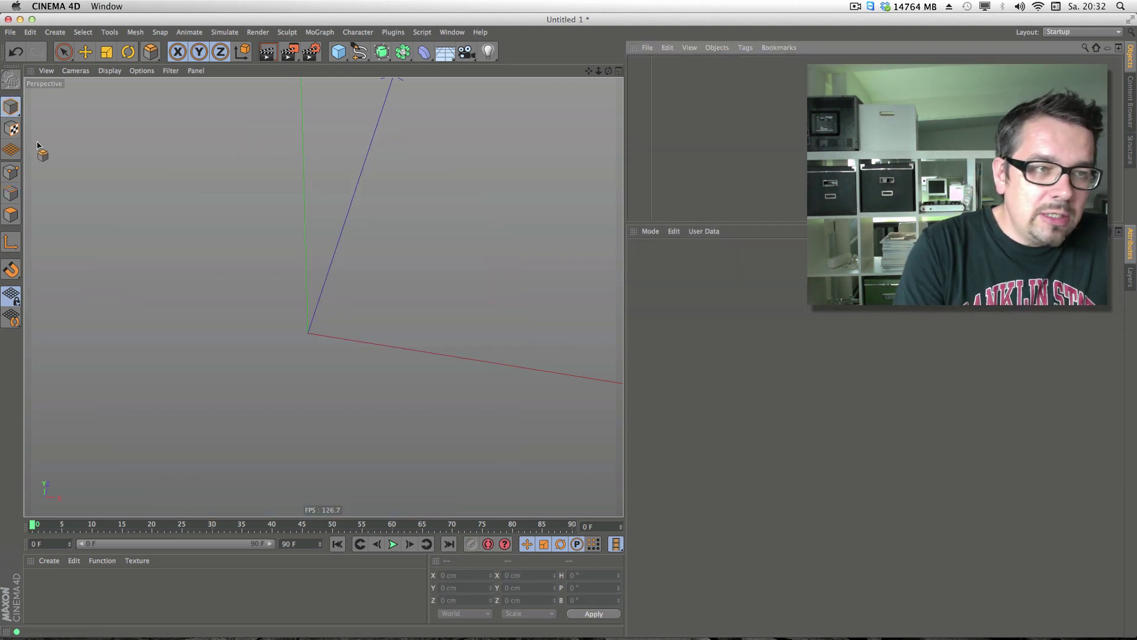
click(339, 52)
mouse_move(599, 70)
mouse_down()
mouse_move(578, 89)
mouse_move(485, 112)
mouse_move(600, 71)
mouse_move(585, 70)
mouse_move(606, 77)
mouse_move(586, 69)
mouse_move(607, 73)
mouse_move(578, 67)
mouse_up()
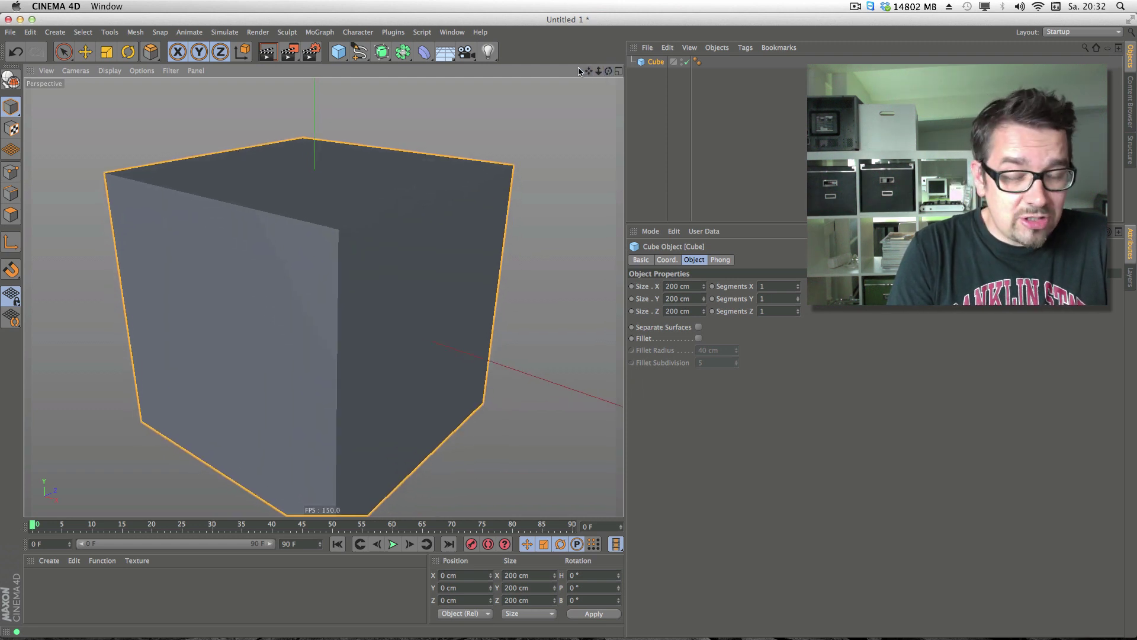
click(10, 78)
click(18, 190)
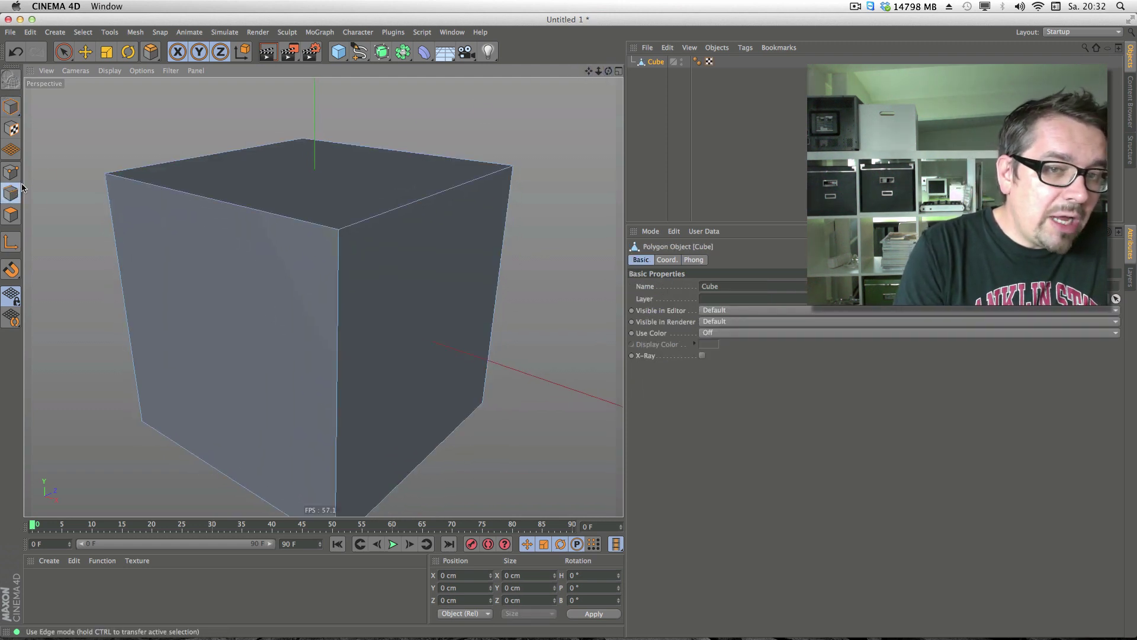
Step: Select all of the cube's edges and bevel them with the Profile shape at an offset of about 21.4 cm
click(83, 32)
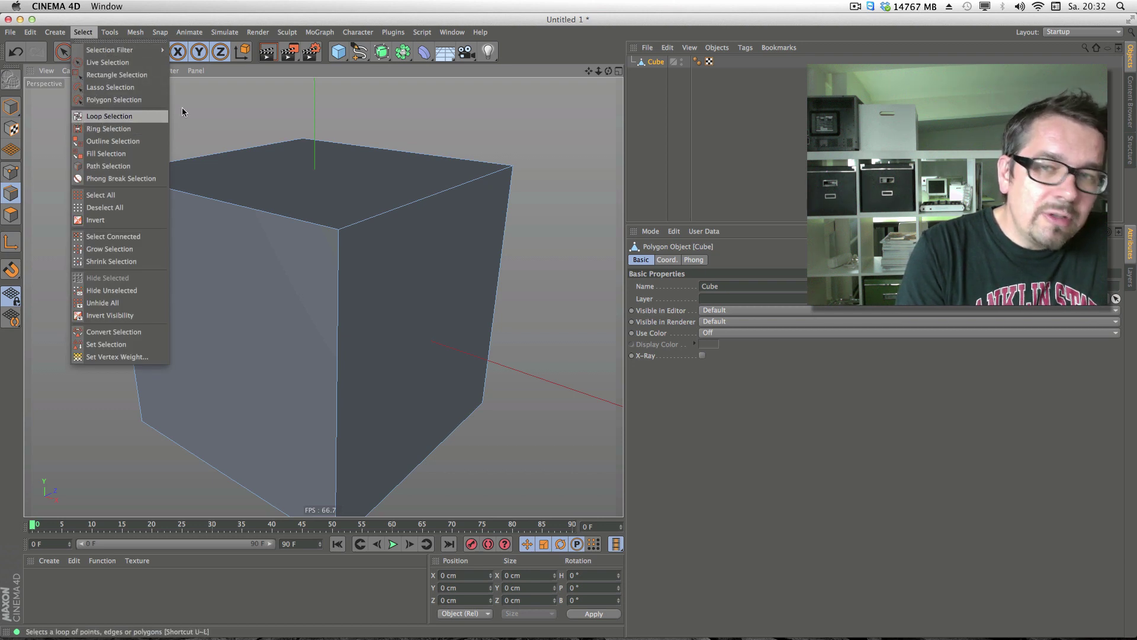
click(103, 120)
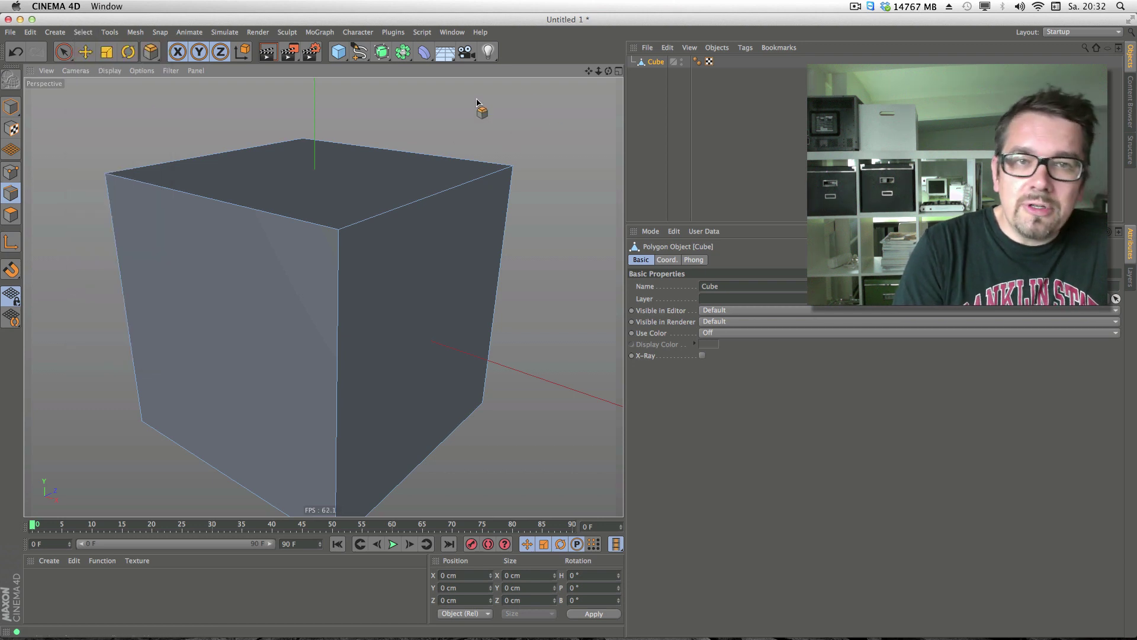
click(82, 32)
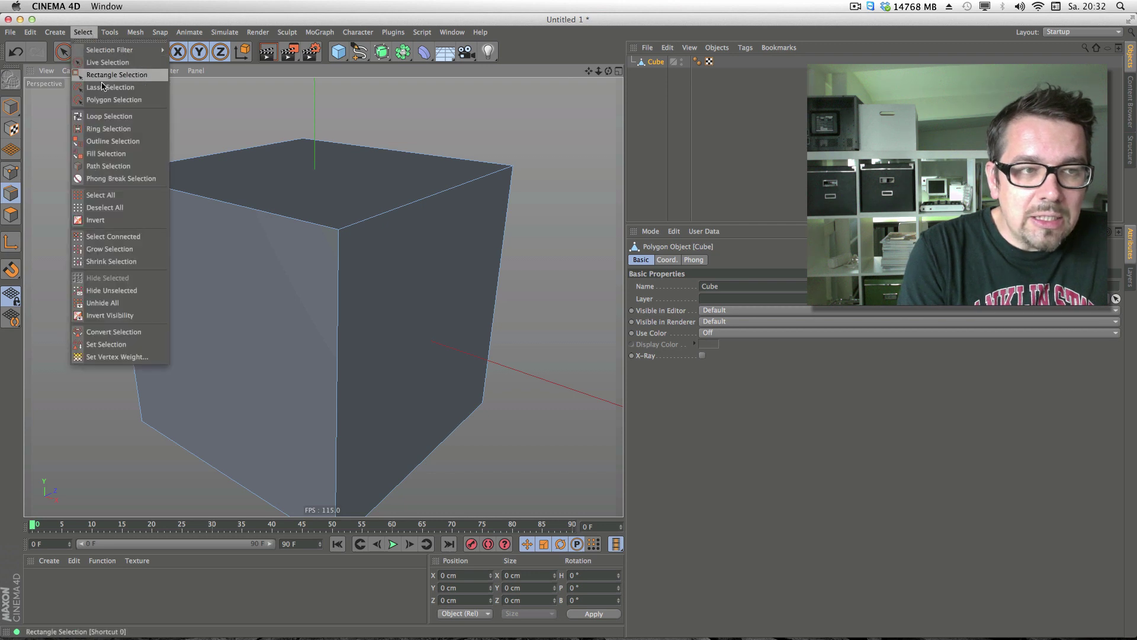
click(112, 196)
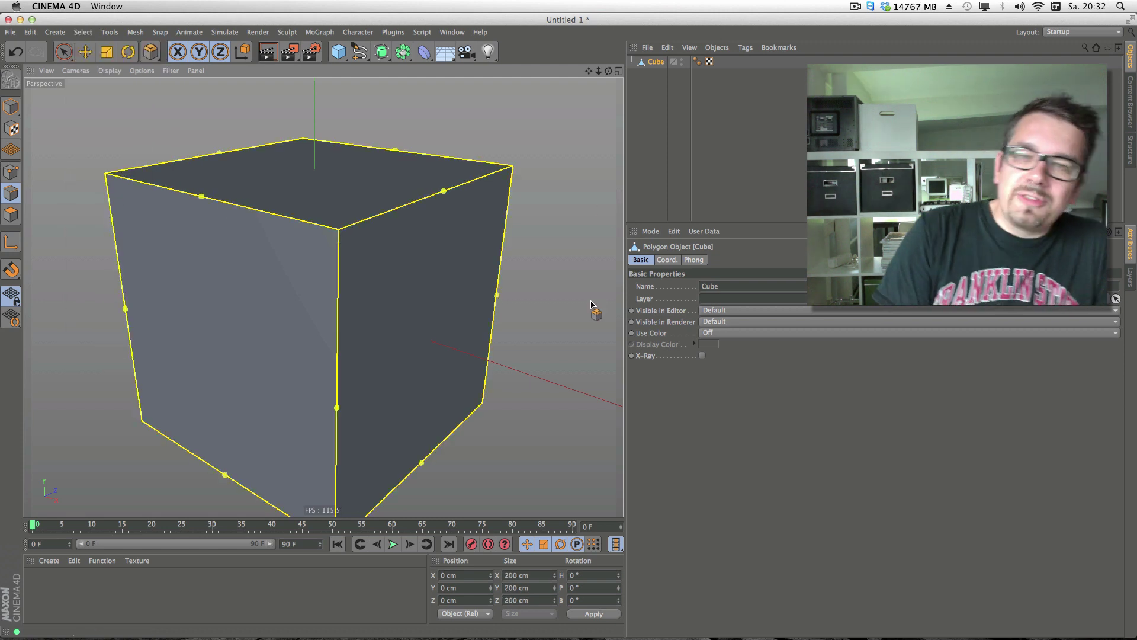
right_click(552, 274)
click(593, 510)
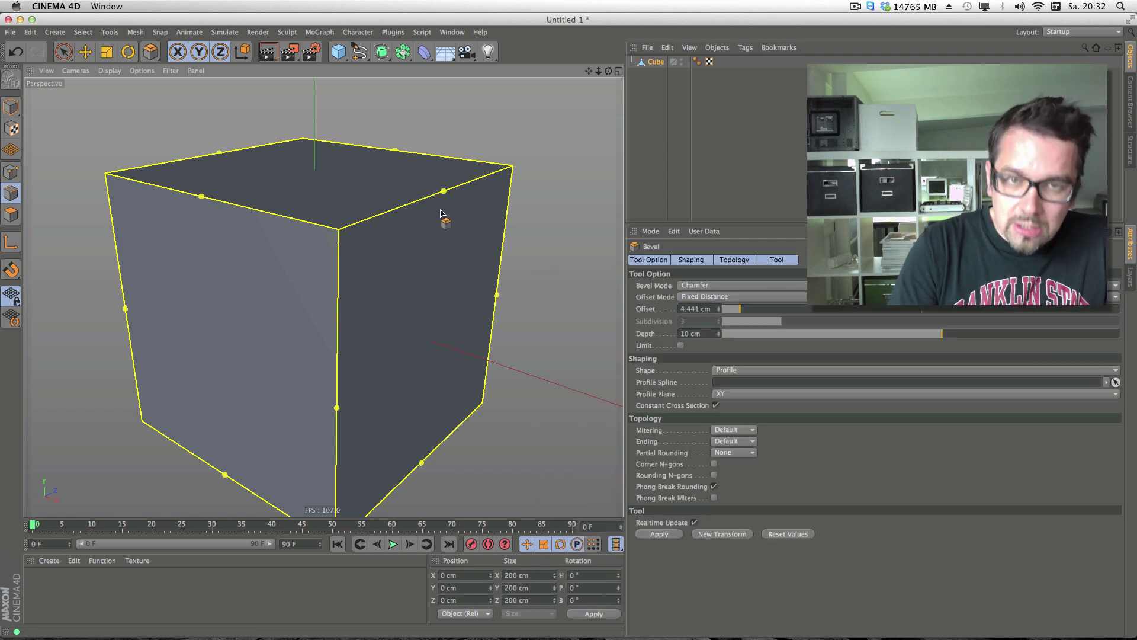
drag(445, 192, 582, 321)
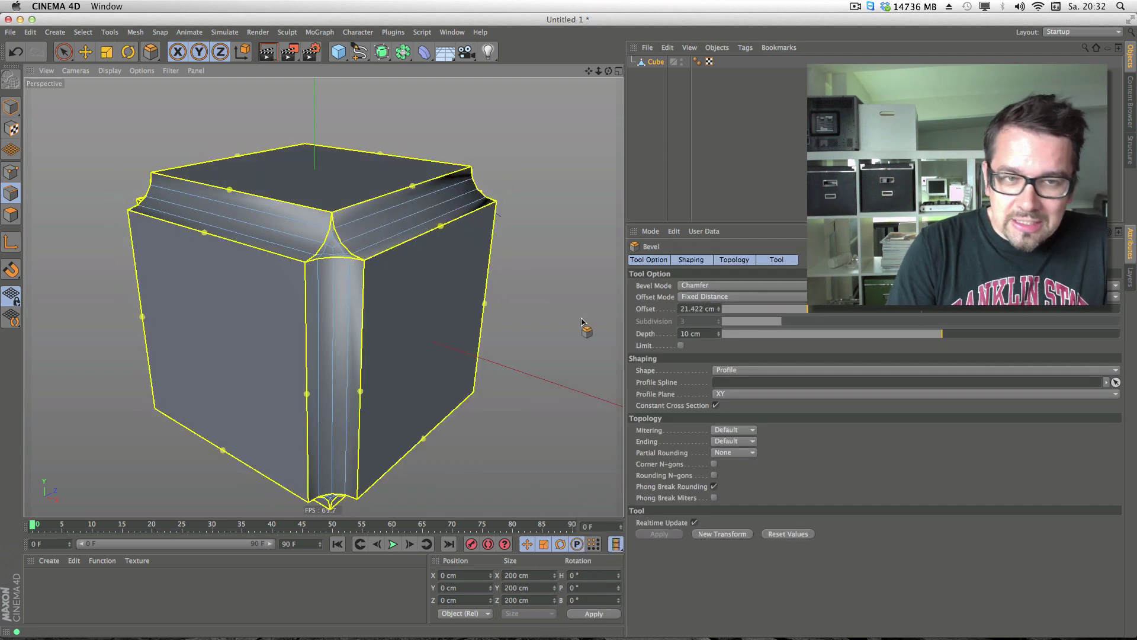
Step: Change the cube's Bevel Mode to Solid and reduce the offset to 12 cm
click(701, 286)
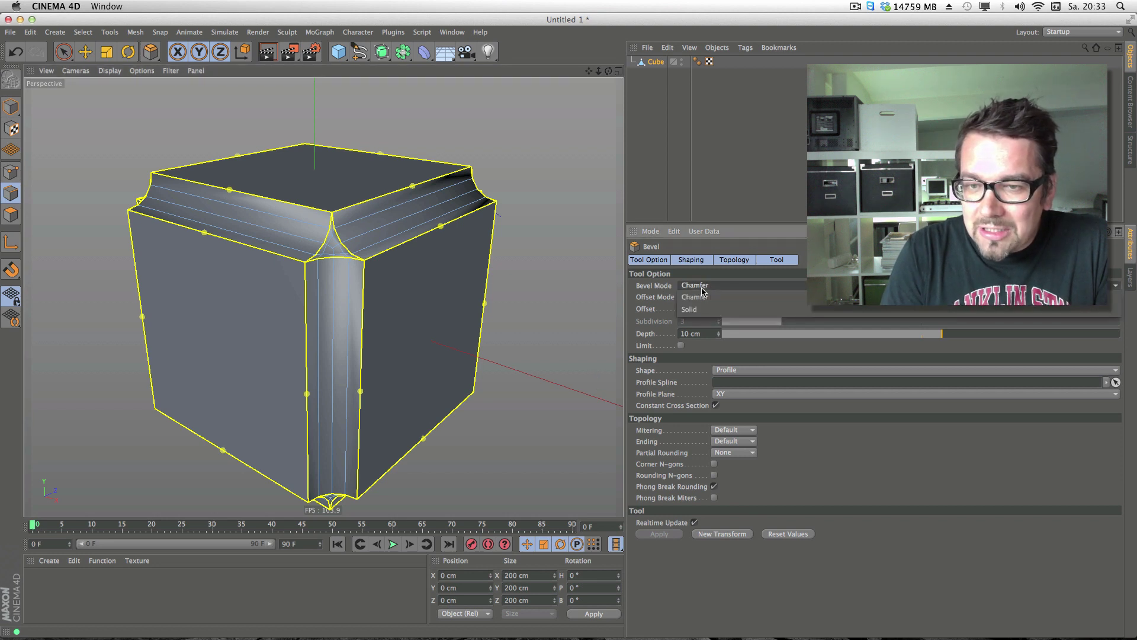
click(692, 309)
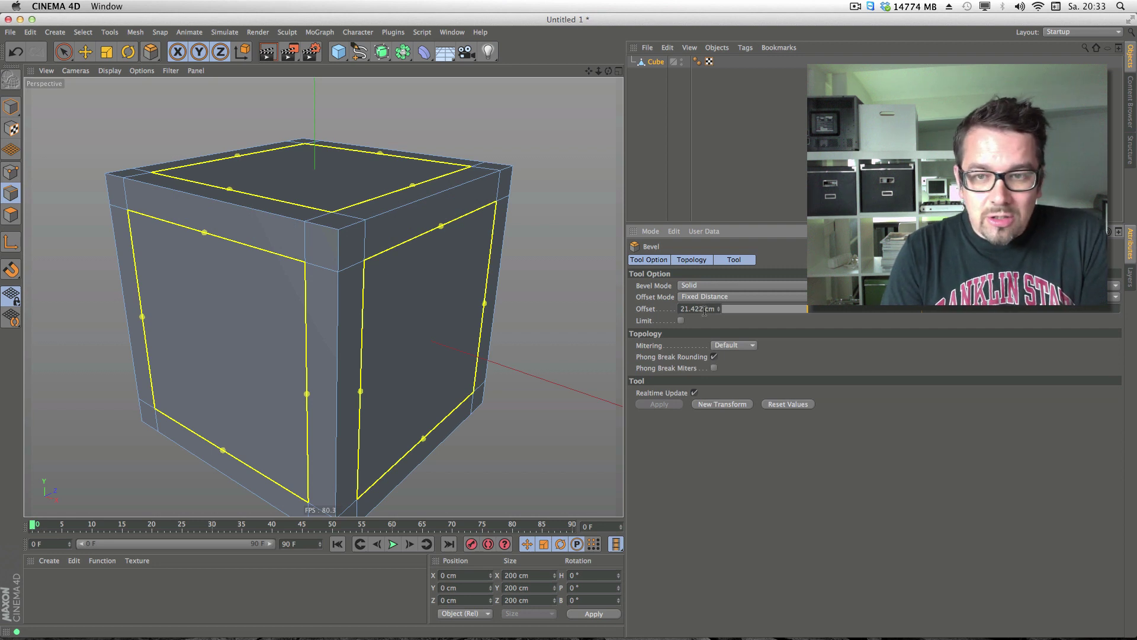
drag(805, 311, 771, 310)
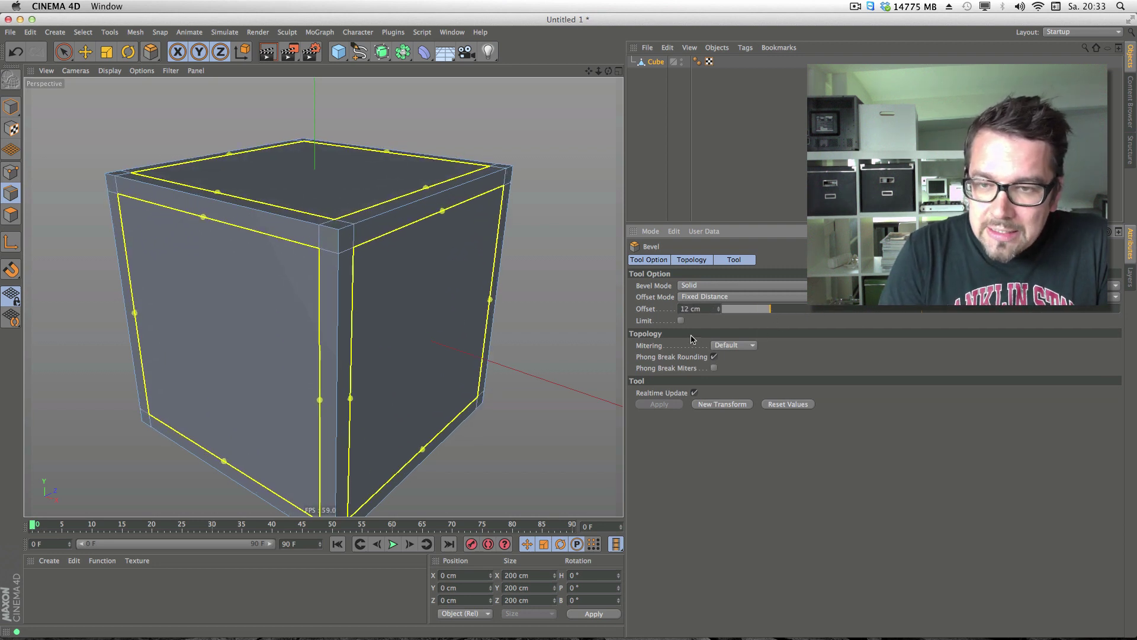
Step: Try Radial mitering on the cube's solid bevel, then return the mitering to Default
click(736, 345)
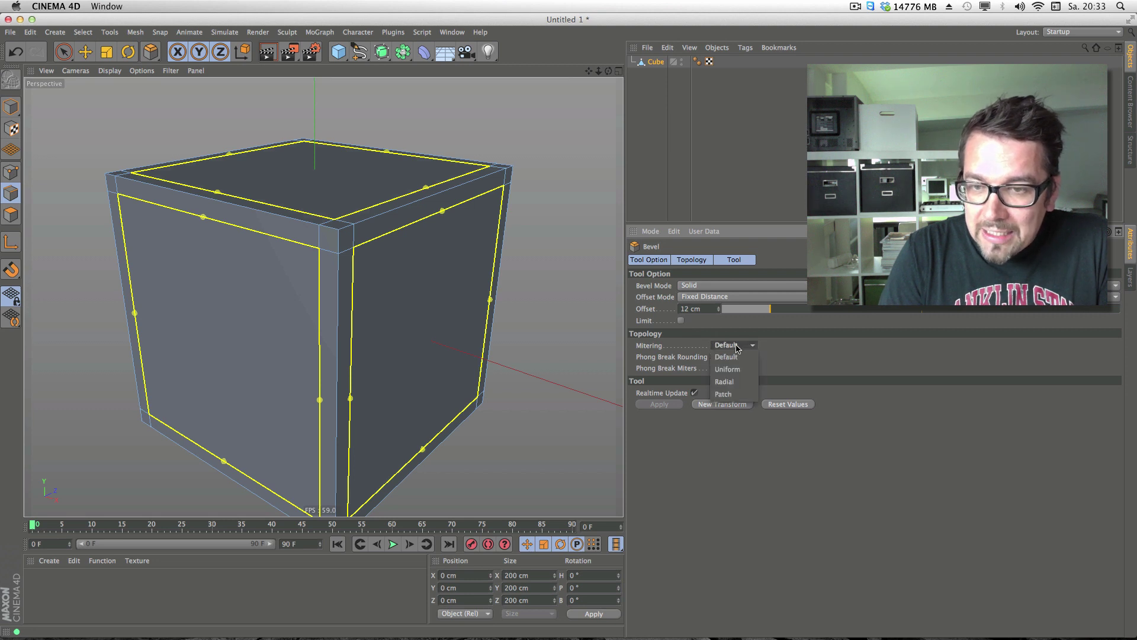
click(735, 380)
click(736, 348)
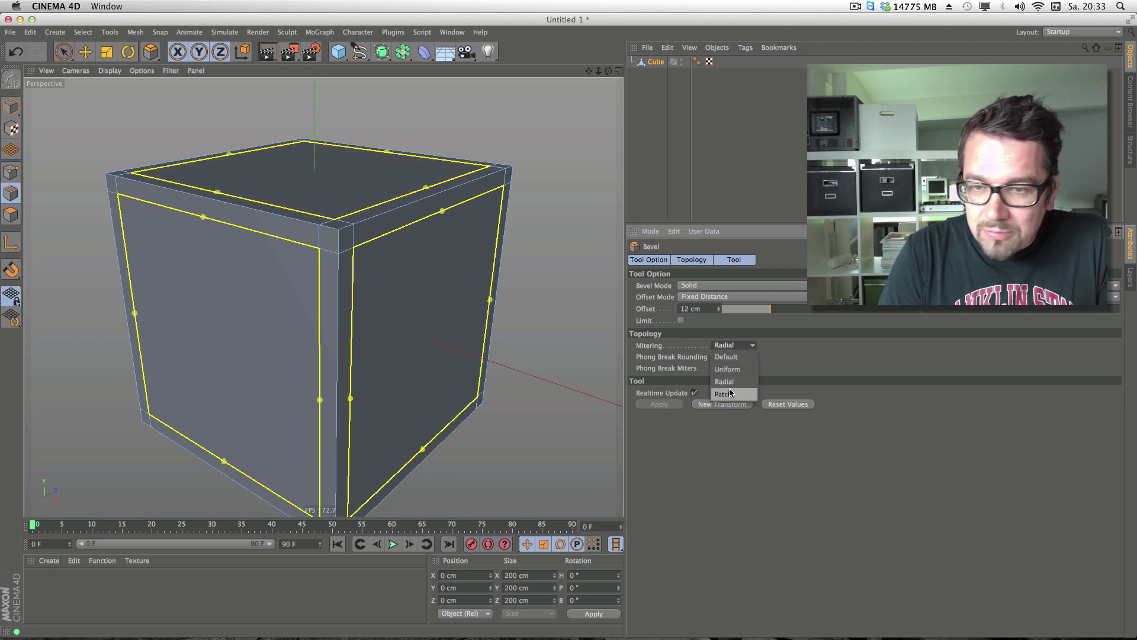
click(733, 382)
click(738, 346)
click(729, 363)
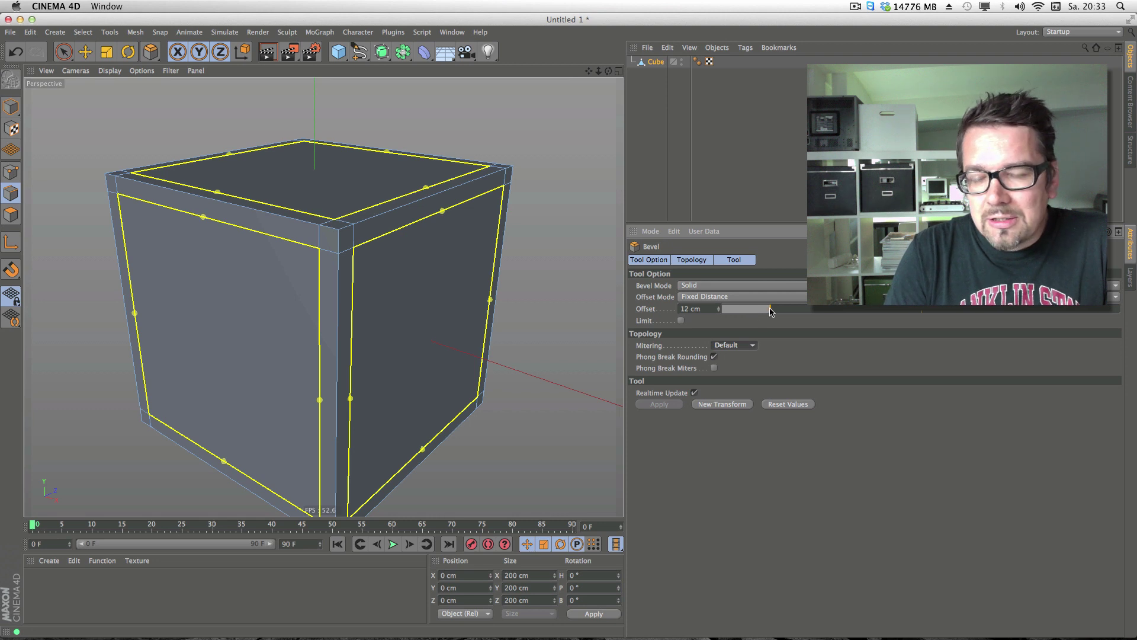
Step: Set the solid bevel's offset to 4 cm and make the cube a child of a new Subdivision Surface
drag(770, 312, 738, 314)
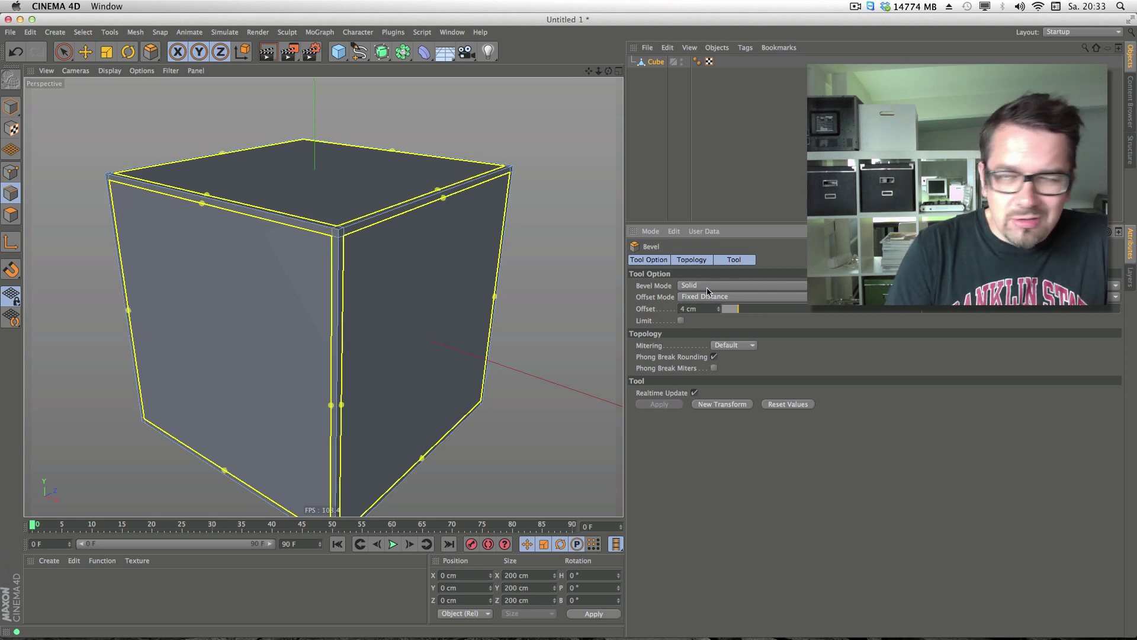
click(383, 54)
drag(661, 75, 660, 65)
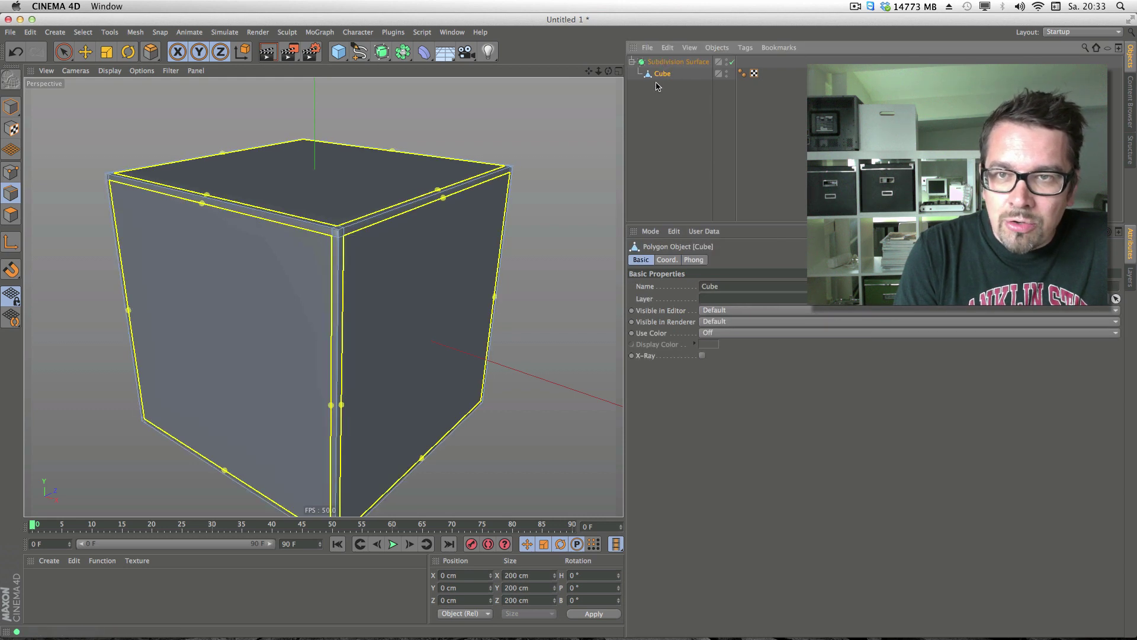
click(659, 86)
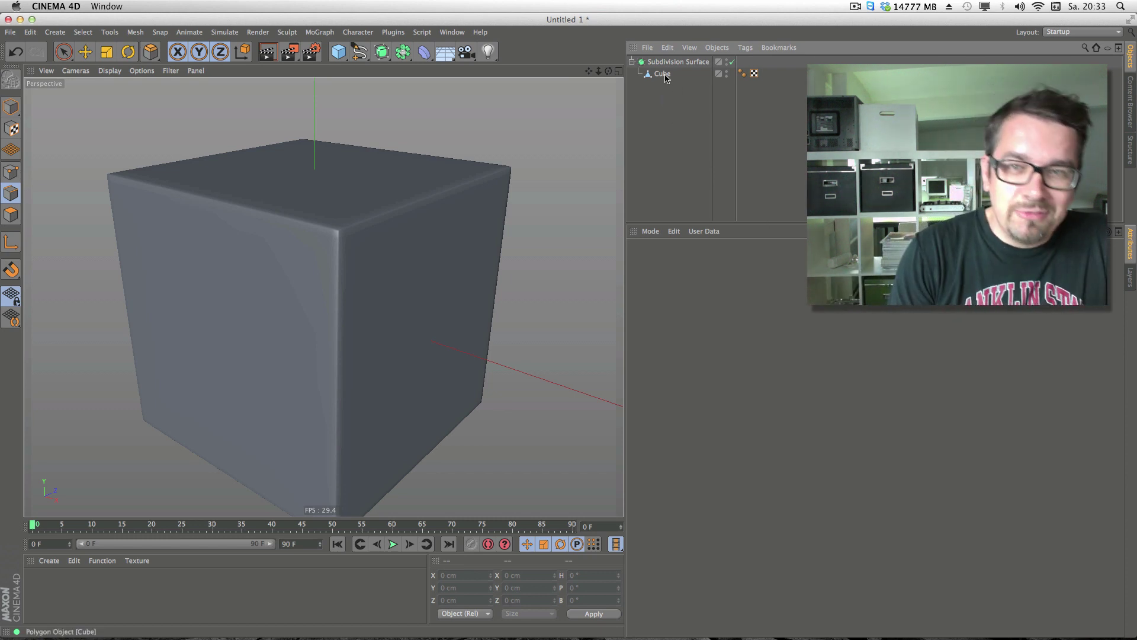
click(664, 74)
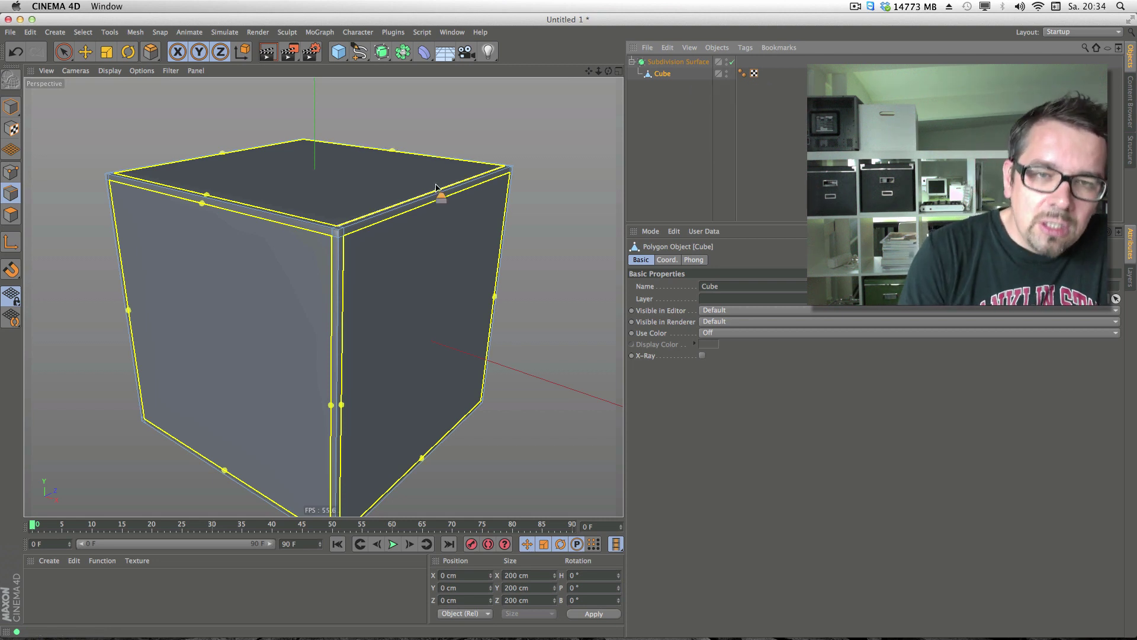
Step: Try another bevel on the cube's selected solid-bevel edges and undo it
key(m)
key(s)
drag(442, 196, 417, 195)
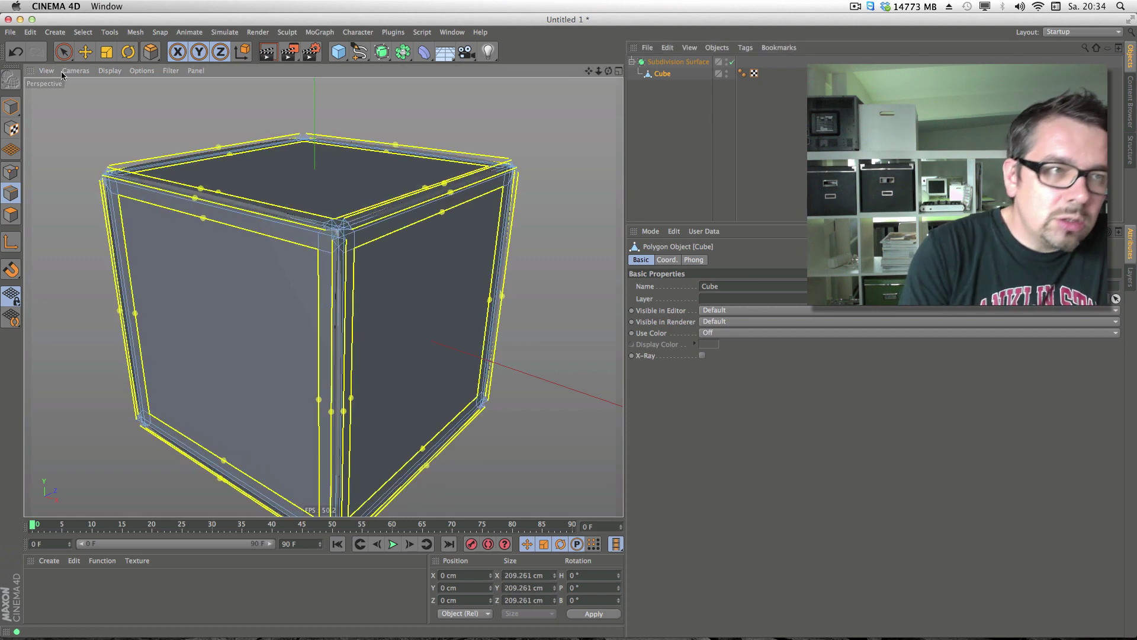
key(ctrl+z)
key(e)
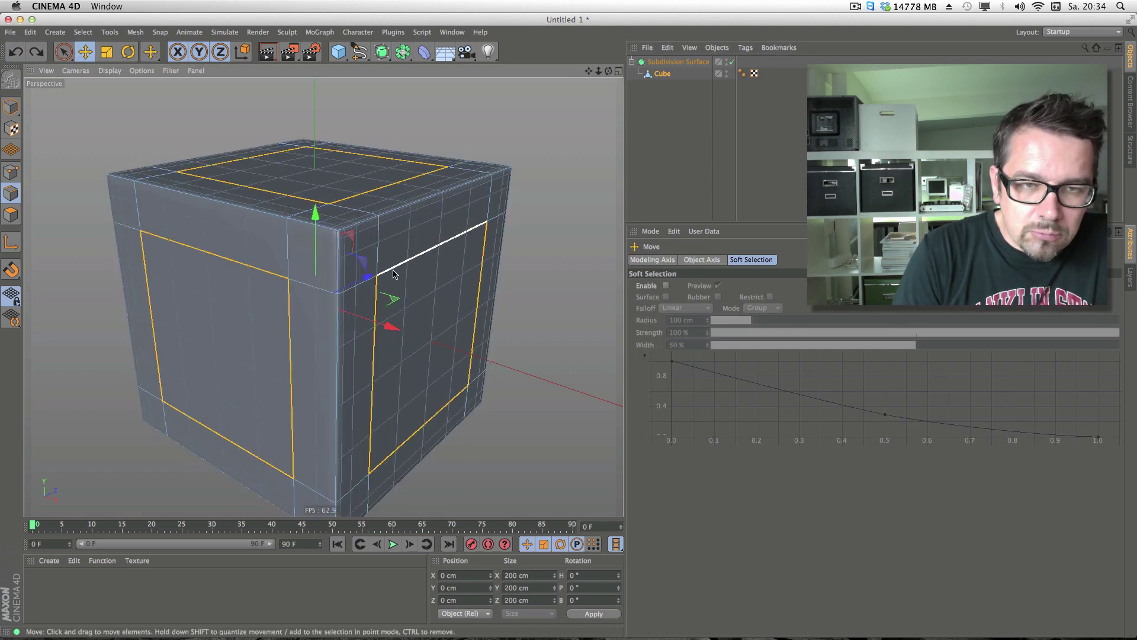
Step: Extrude the selected face border edges inward across the cube's faces by an offset of about 60 cm
mouse_move(608, 70)
mouse_down()
mouse_move(544, 69)
mouse_move(605, 78)
mouse_up()
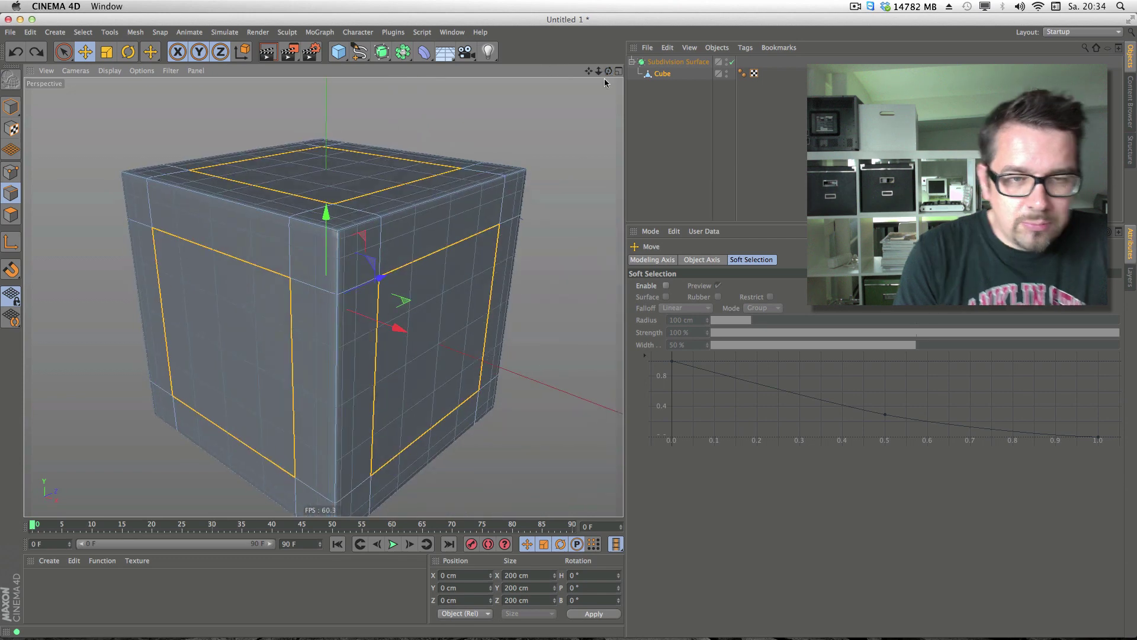
alt+drag(491, 291, 412, 313)
right_click(427, 305)
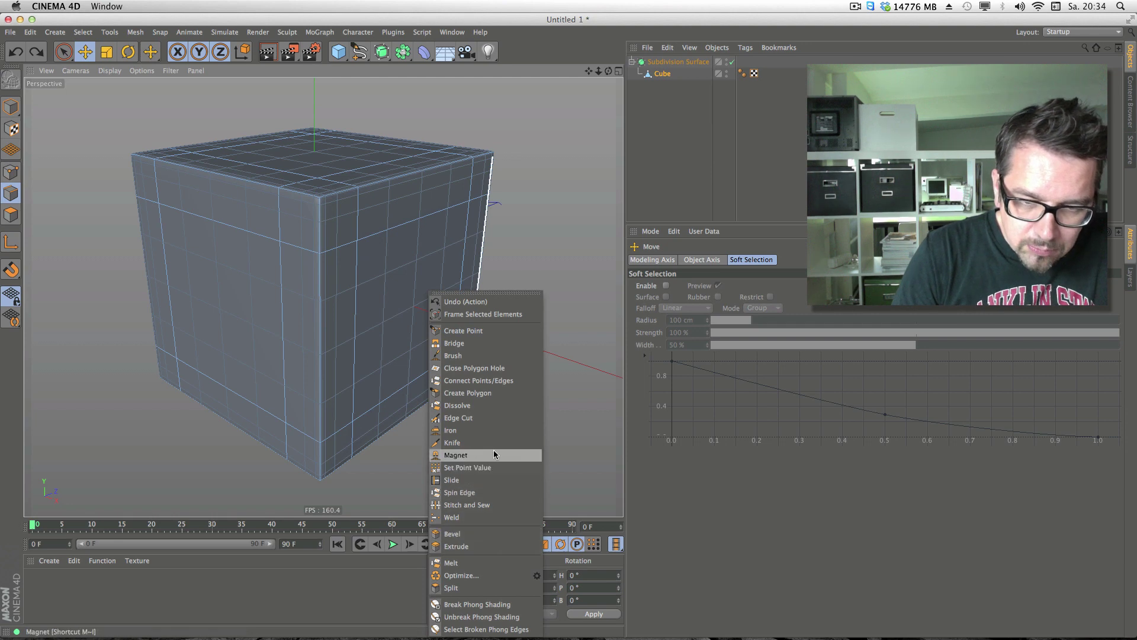
click(487, 547)
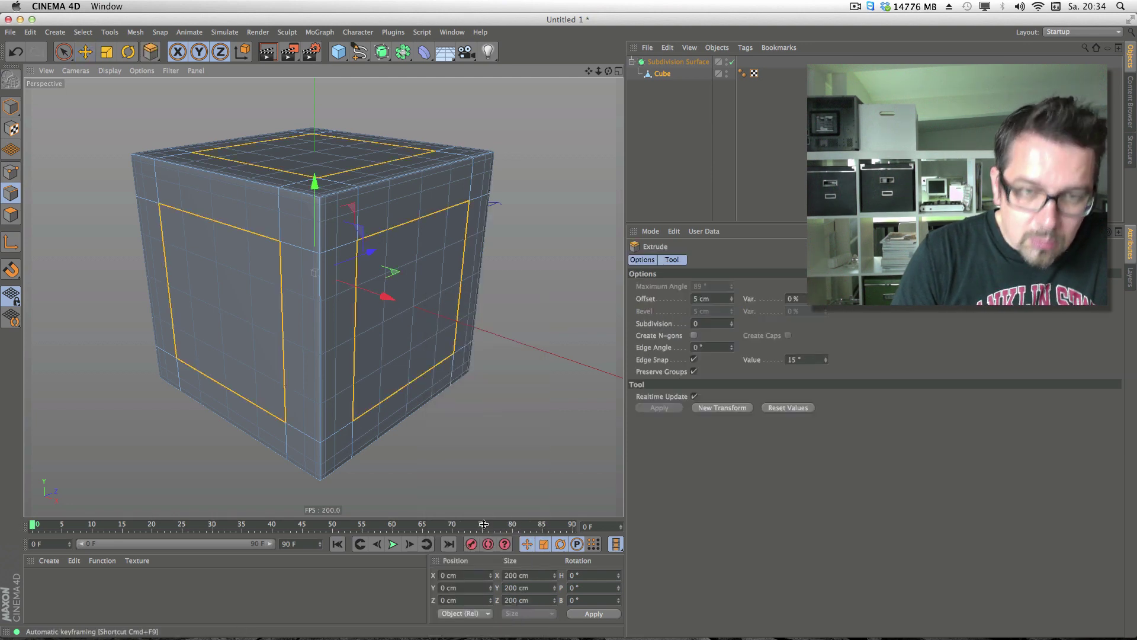
drag(520, 262, 864, 256)
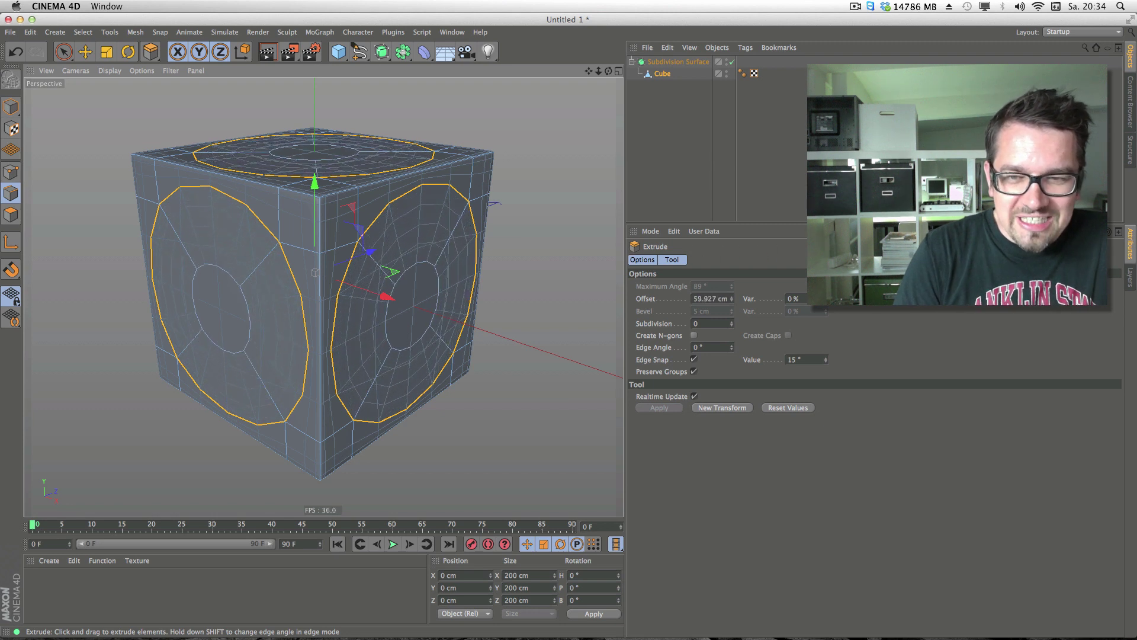
Step: Try a second extrusion of about 8.5 cm on the inner edge loops and undo it
right_click(551, 271)
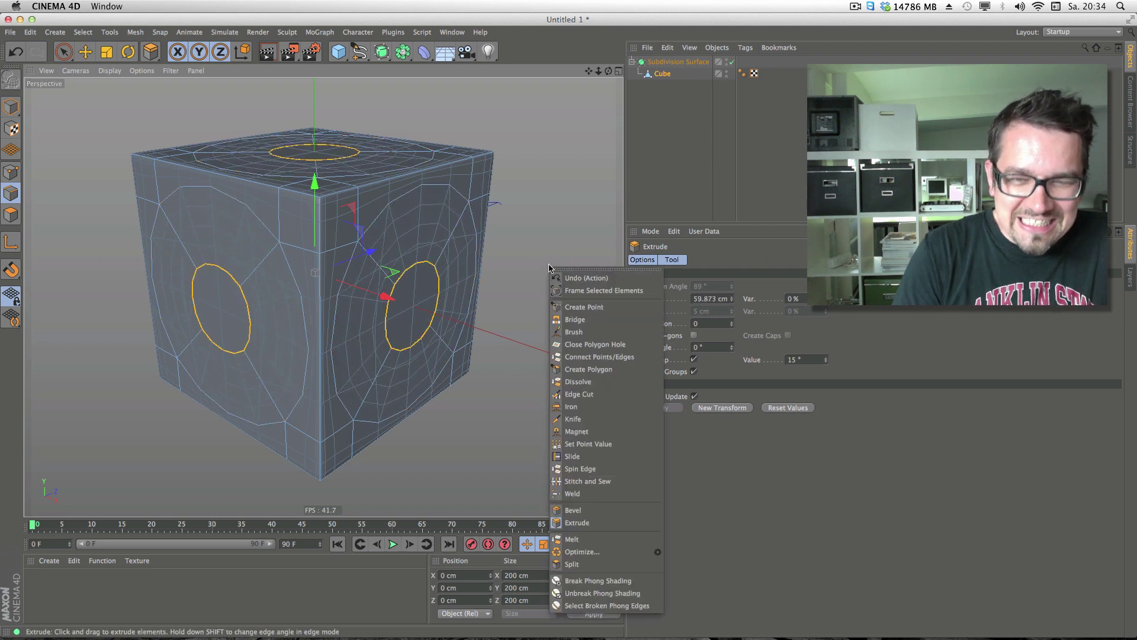
click(624, 522)
drag(506, 415, 558, 419)
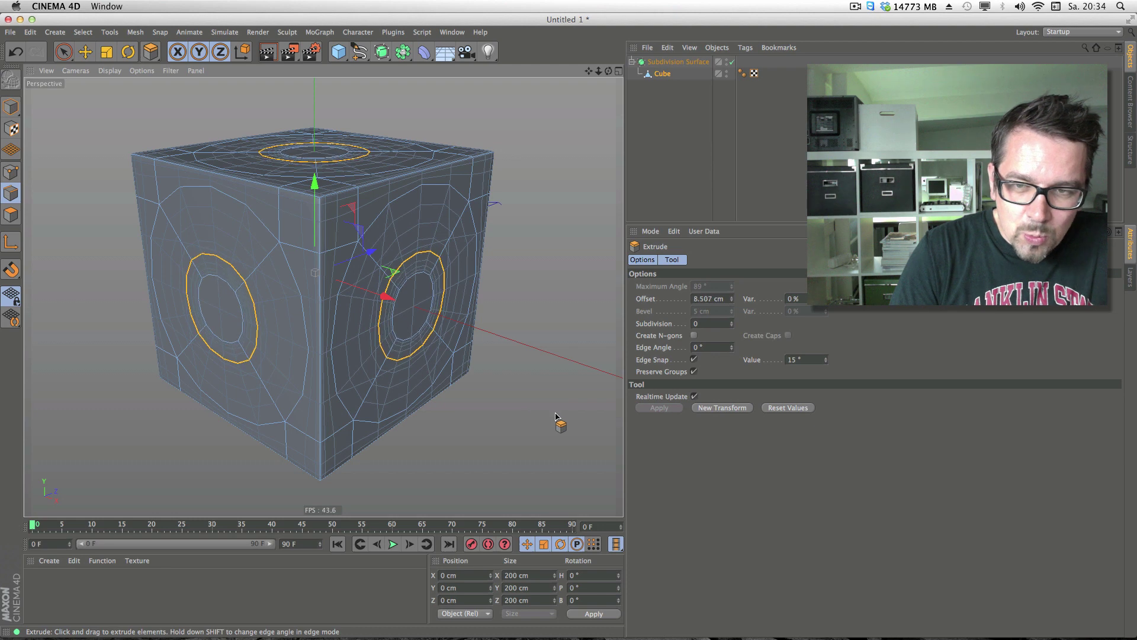
key(super+z)
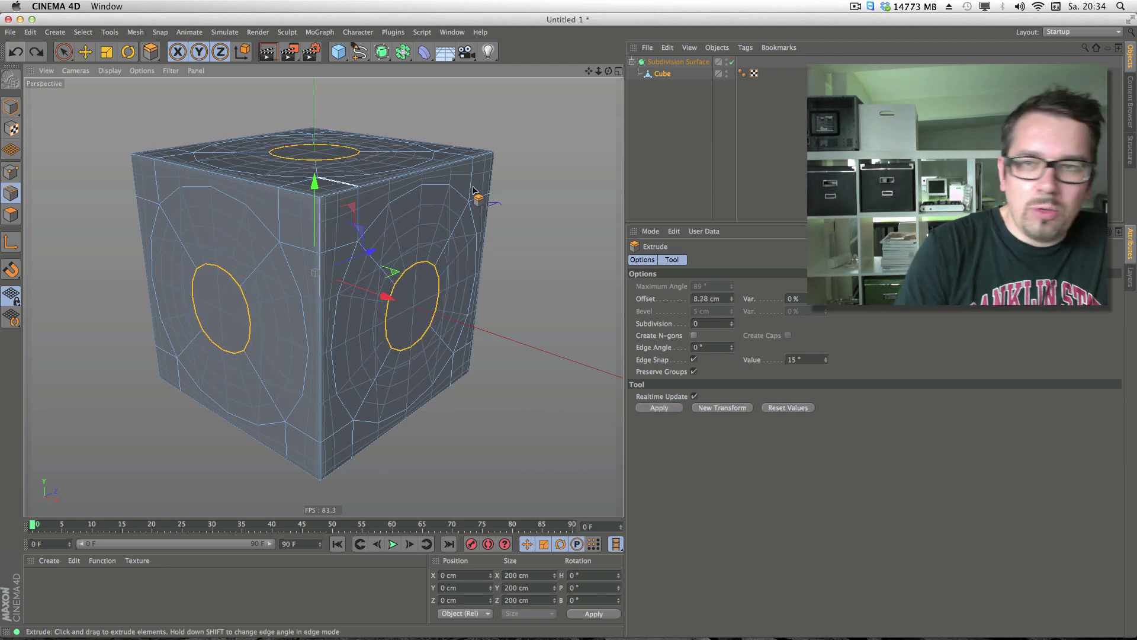
Step: Disable the Subdivision Surface and extrude the inner face edges by about 7.7 cm with Preserve Groups turned off
click(732, 62)
right_click(525, 293)
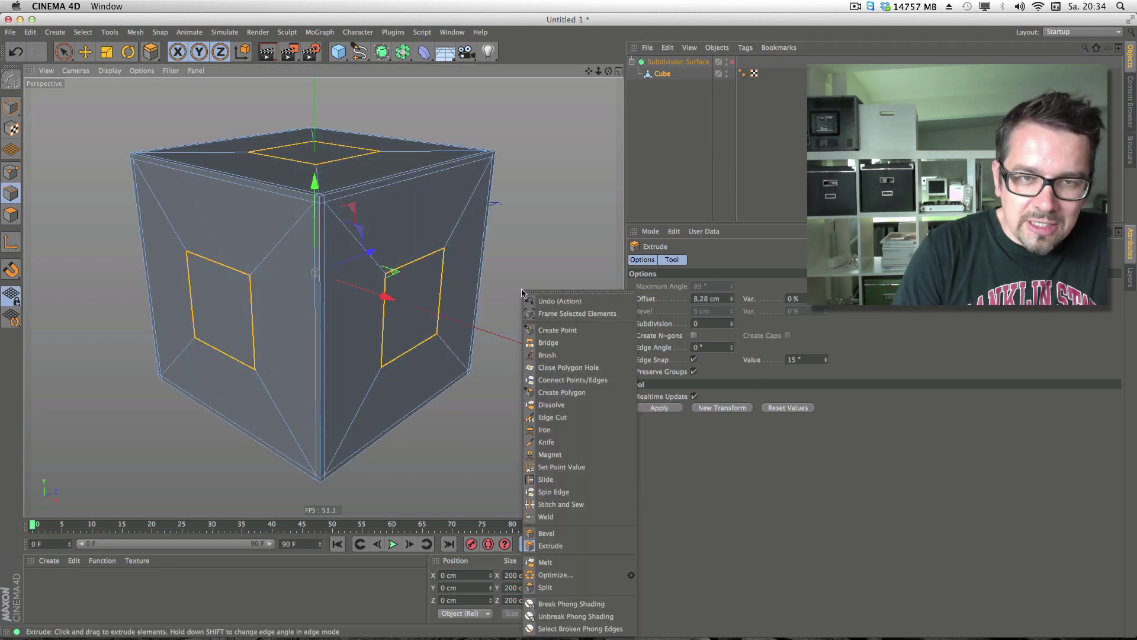
click(584, 546)
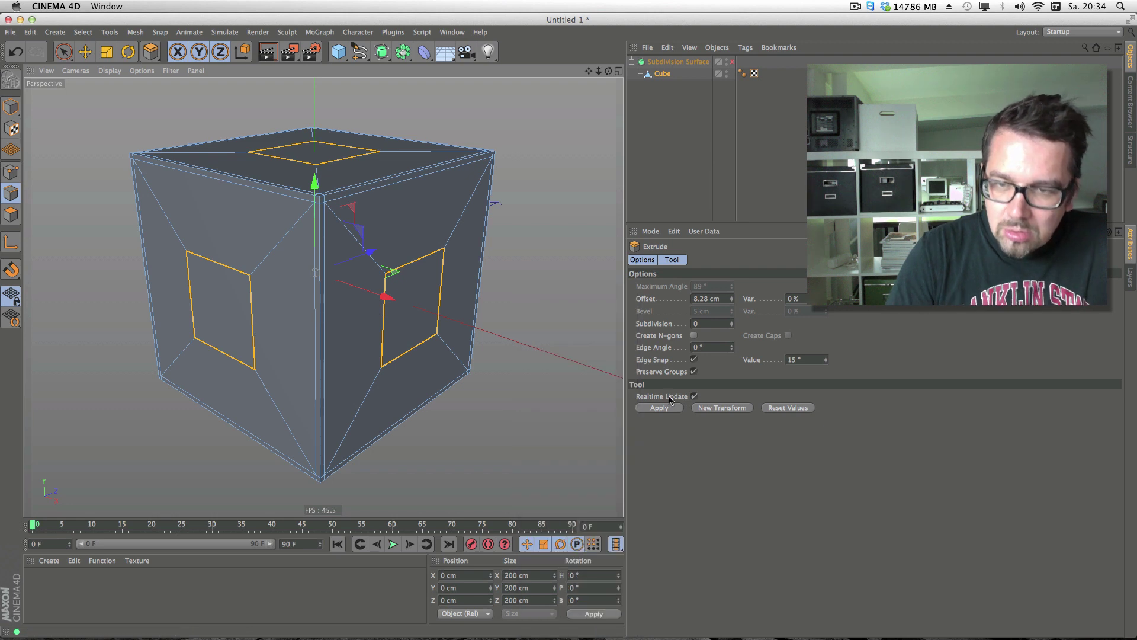
click(693, 372)
drag(540, 371, 579, 394)
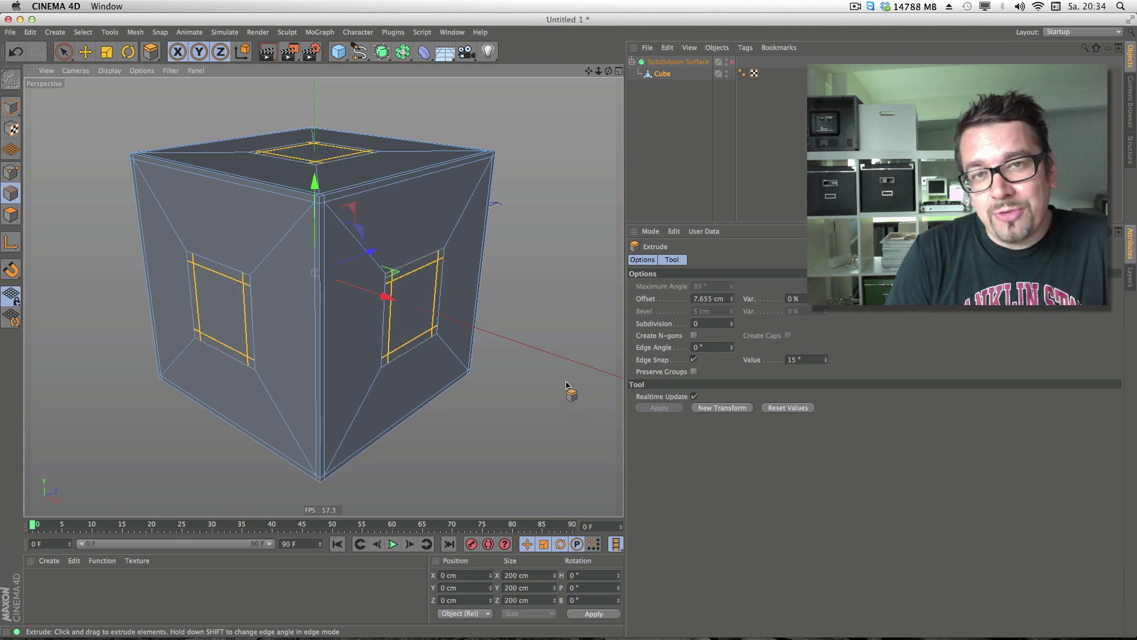
Step: Replace the Subdivision Surface and its cube with a new default cube converted to an editable polygon object
click(678, 62)
key(Delete)
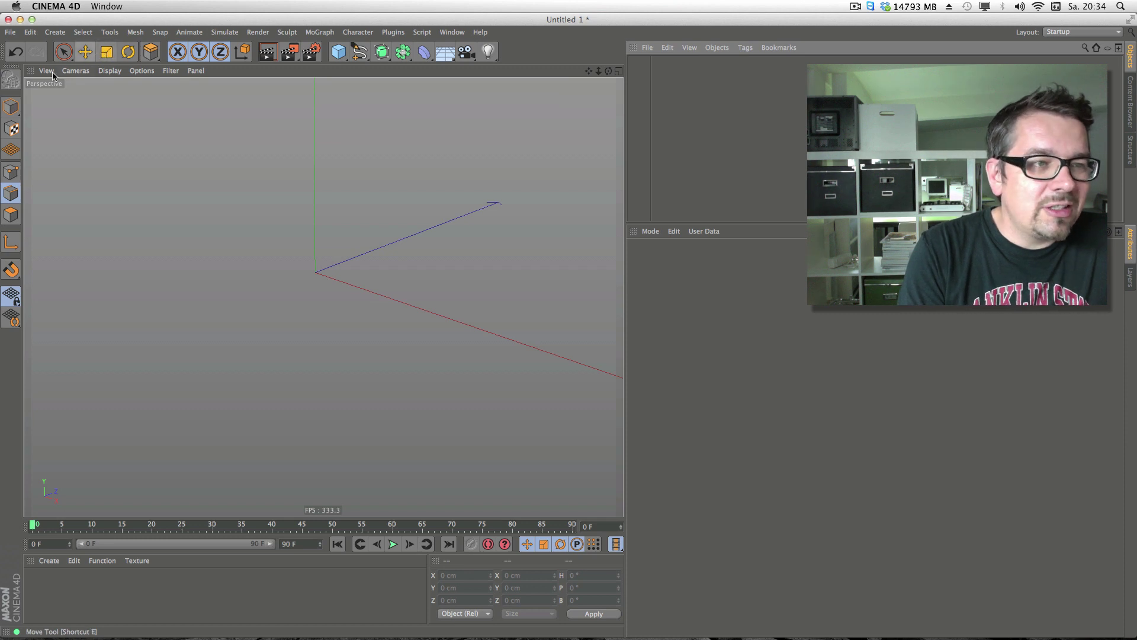
click(341, 51)
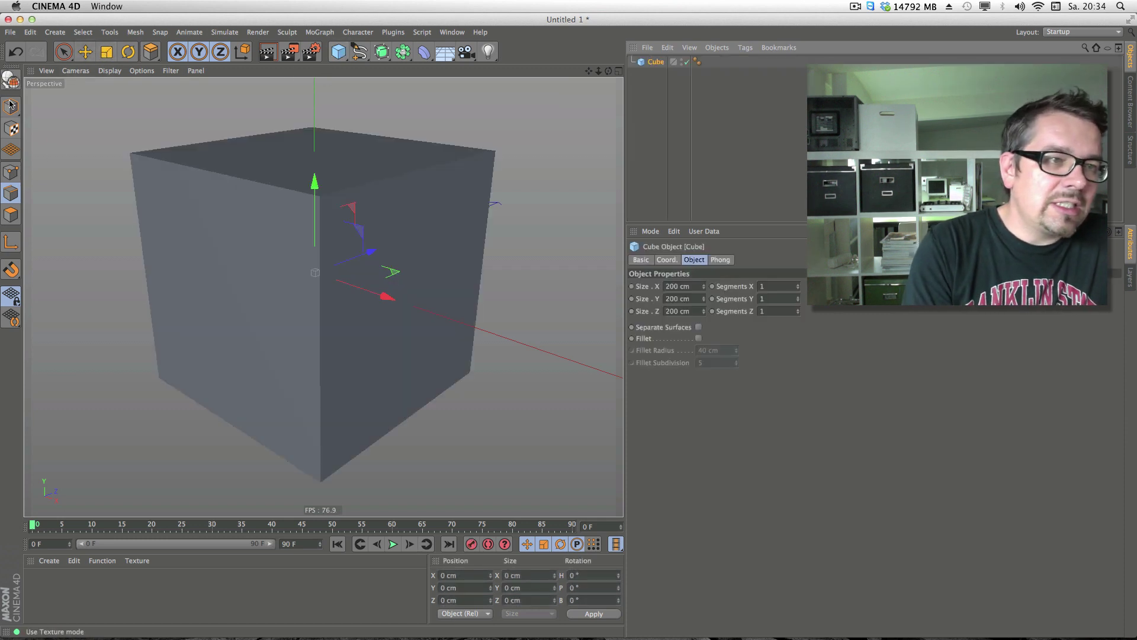
key(c)
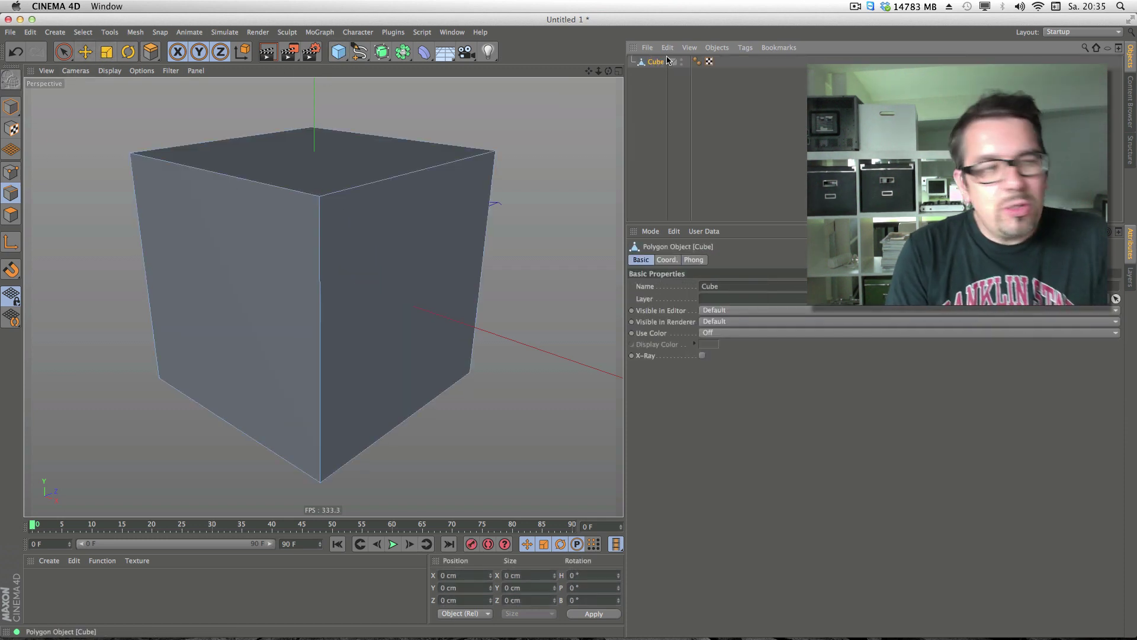